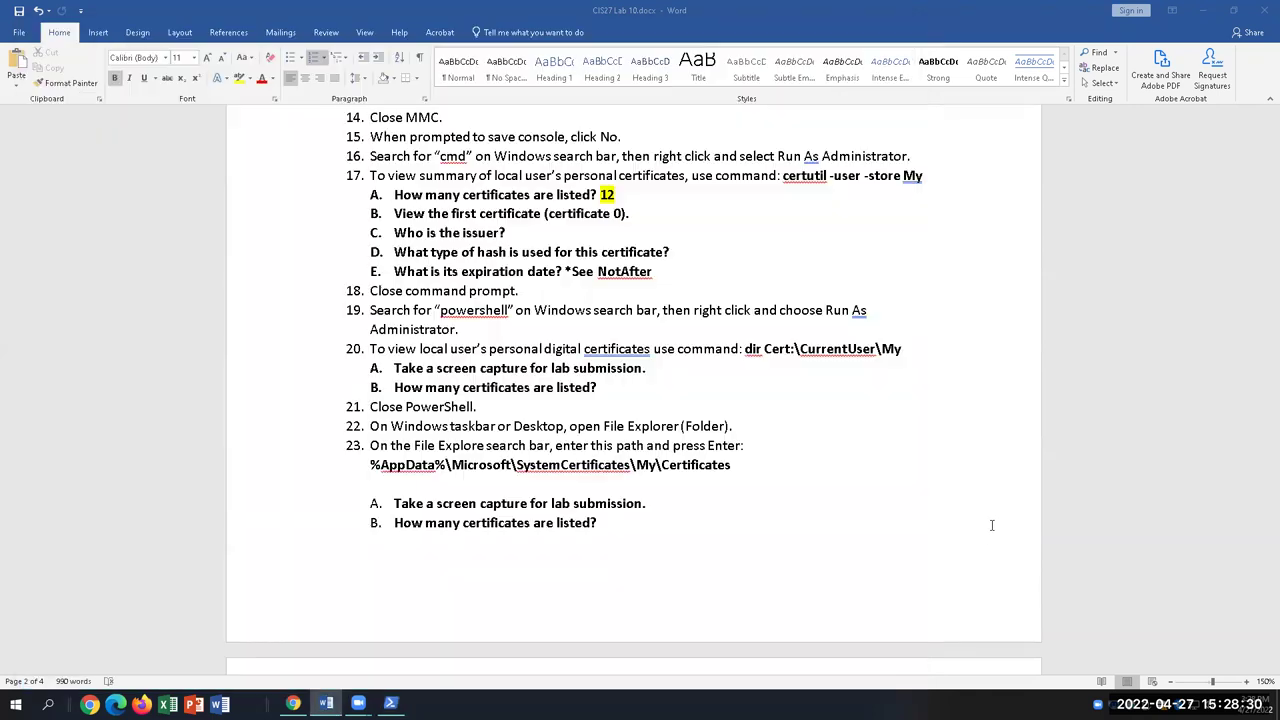
# - Answer question 20B on the number of certificates with 12, highlight it yellow, and review the certificate list in PowerShell
pyautogui.click(990, 530)
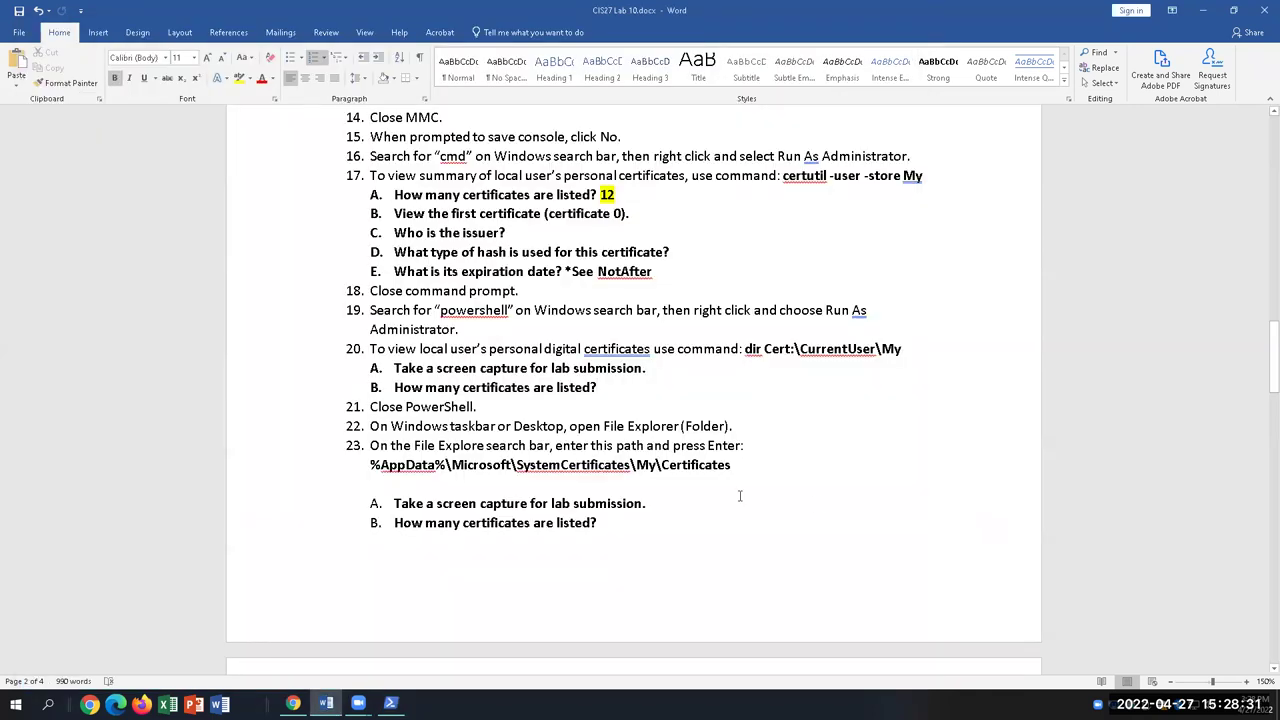
pyautogui.write('12')
pyautogui.moveTo(616, 396); pyautogui.dragTo(596, 390)
pyautogui.click(239, 78)
pyautogui.click(390, 703)
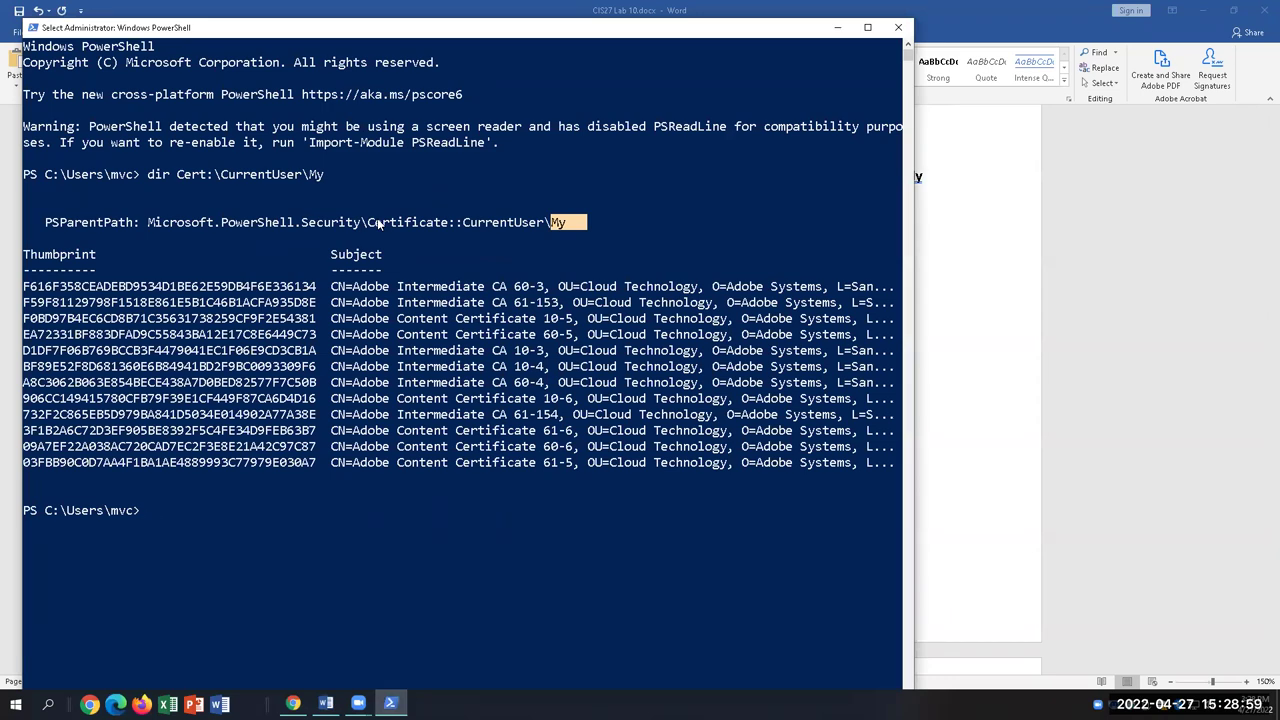
pyautogui.click(1015, 458)
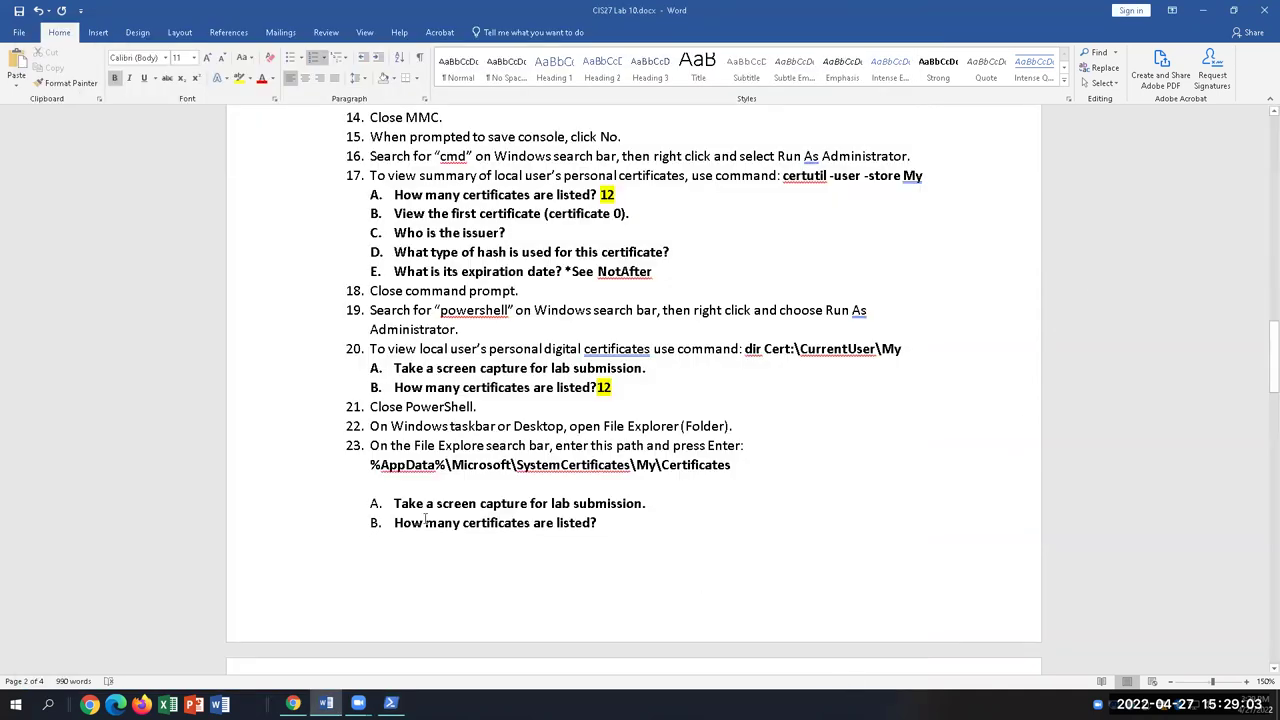
# - Copy the path %AppData%\Microsoft\SystemCertificates\My\Certificates from instruction 23 and minimize the document and PowerShell windows
pyautogui.moveTo(370, 466); pyautogui.dragTo(735, 466)
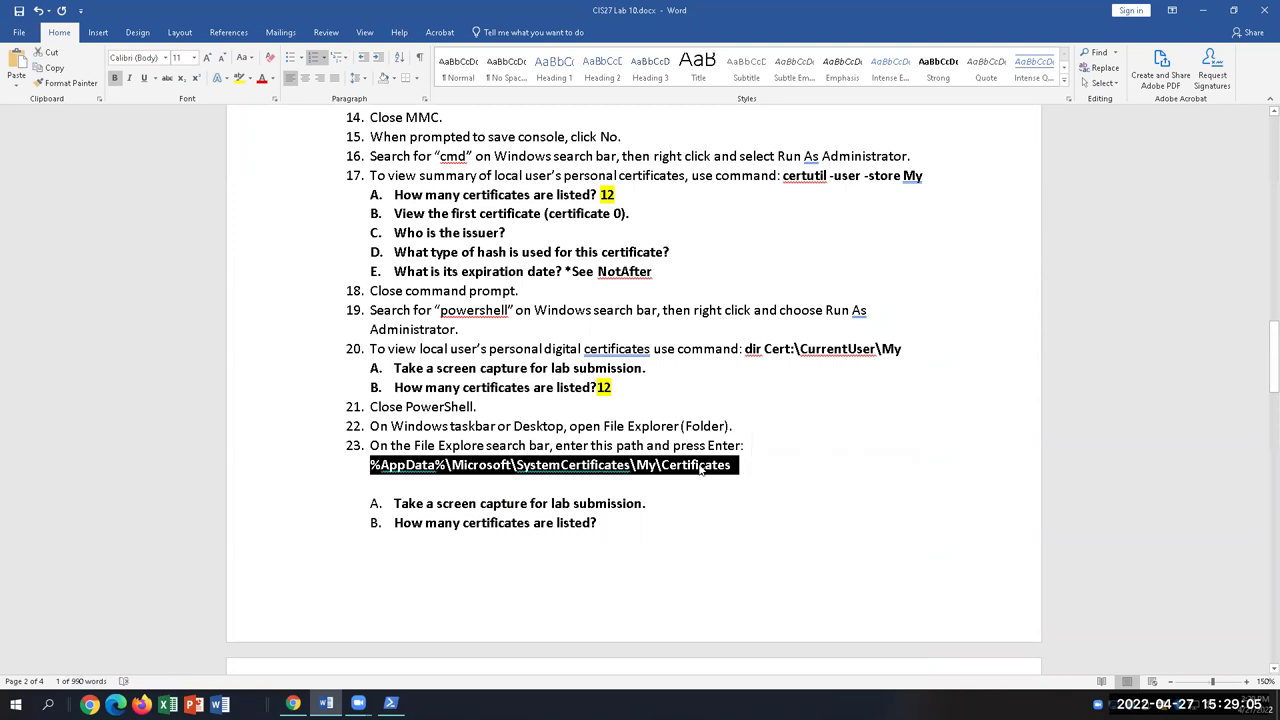
pyautogui.rightClick(718, 472)
pyautogui.click(731, 241)
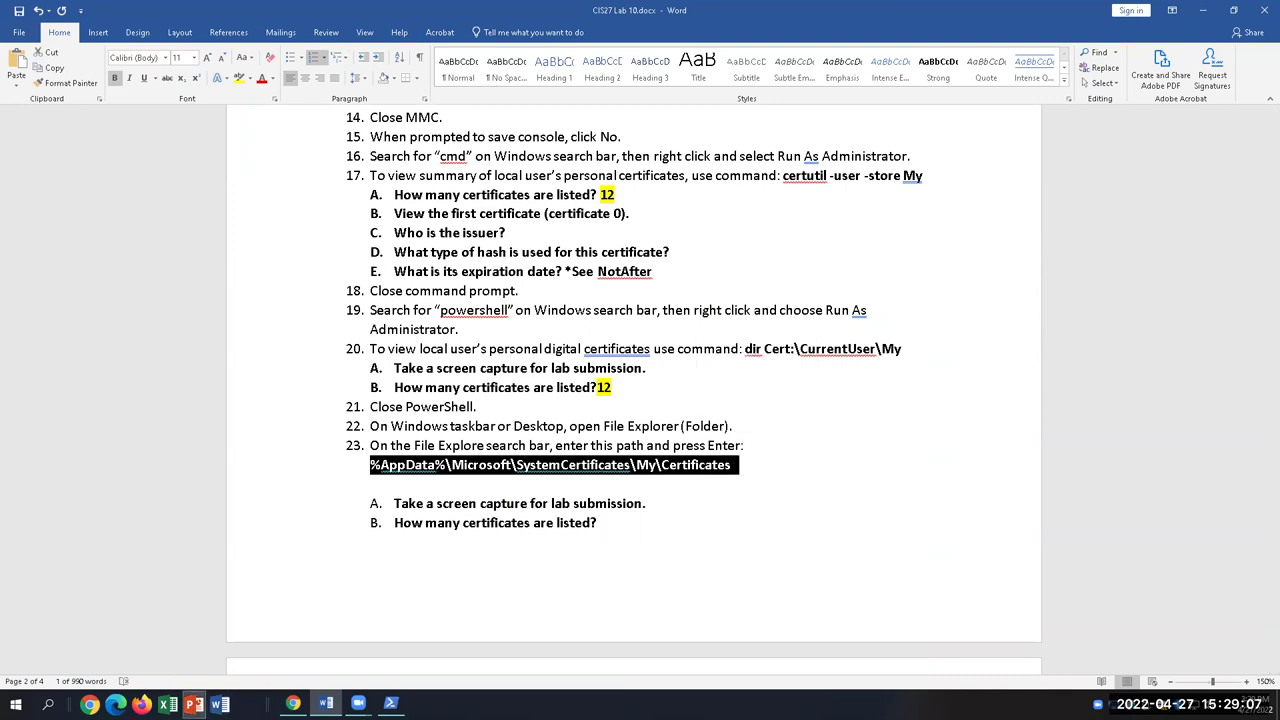
pyautogui.click(1203, 10)
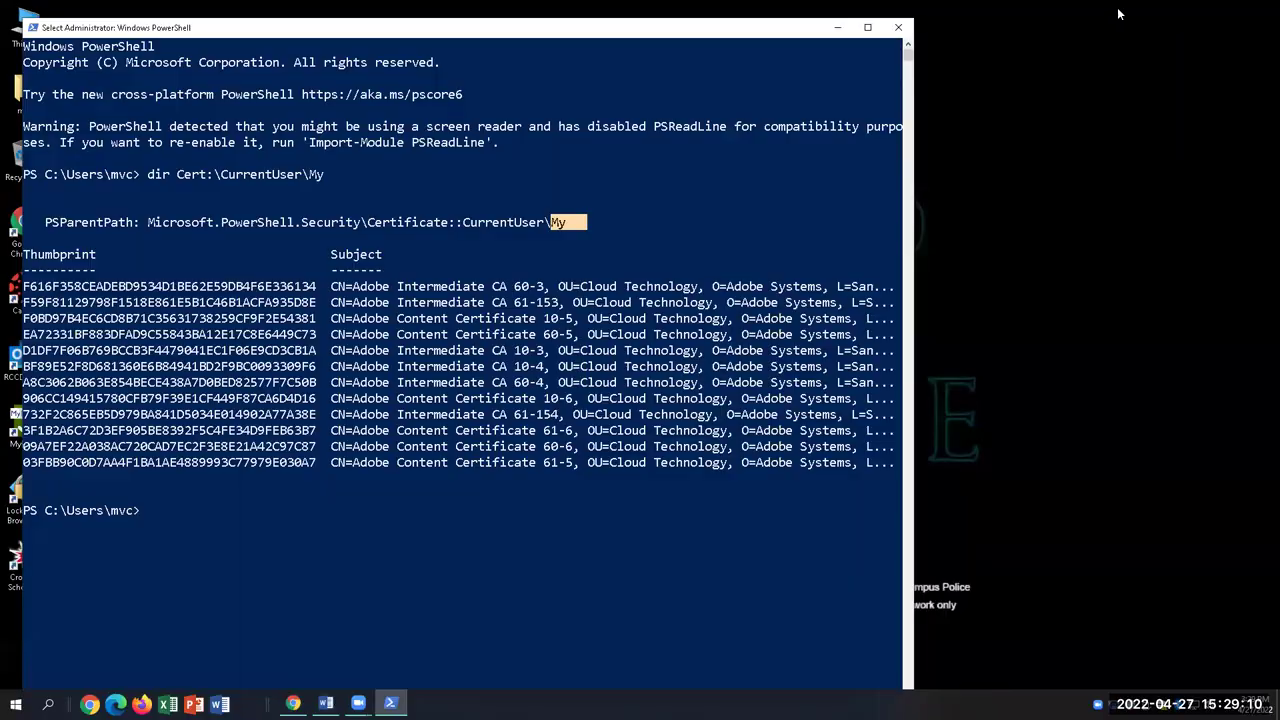
pyautogui.click(838, 27)
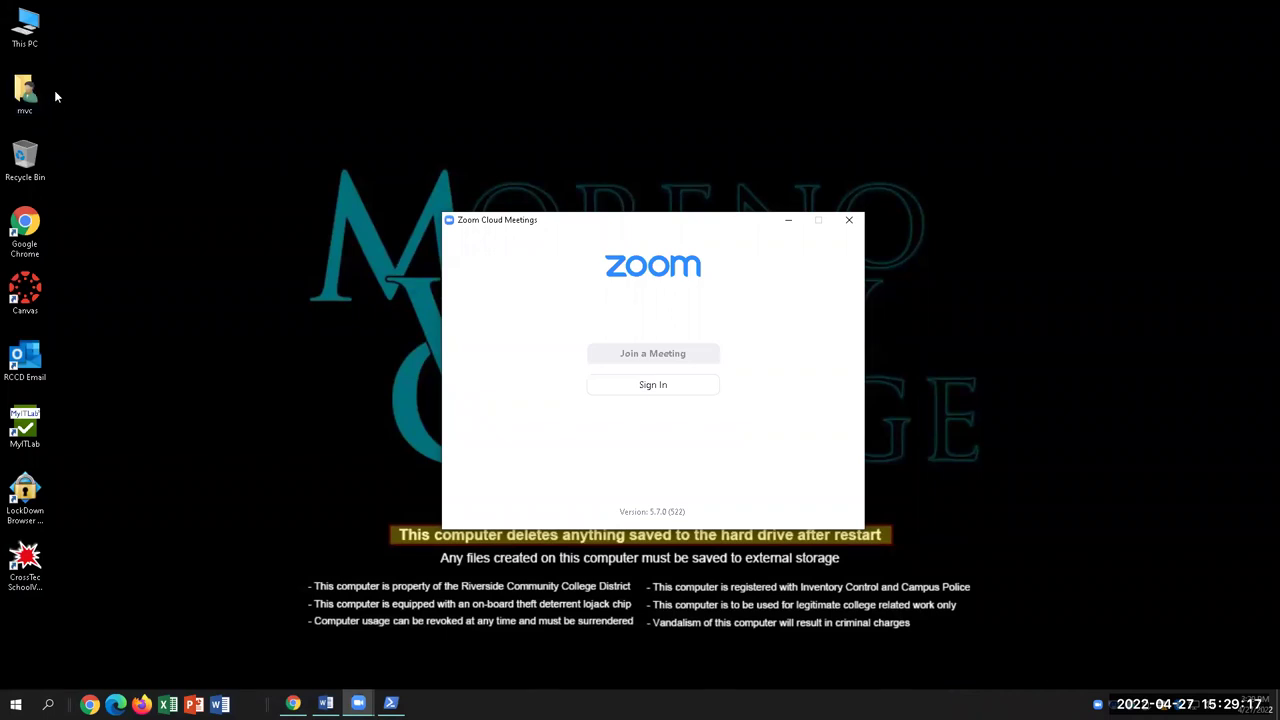
# - Open the mvc folder on the desktop and go to the copied path %AppData%\Microsoft\SystemCertificates\My\Certificates
pyautogui.doubleClick(25, 90)
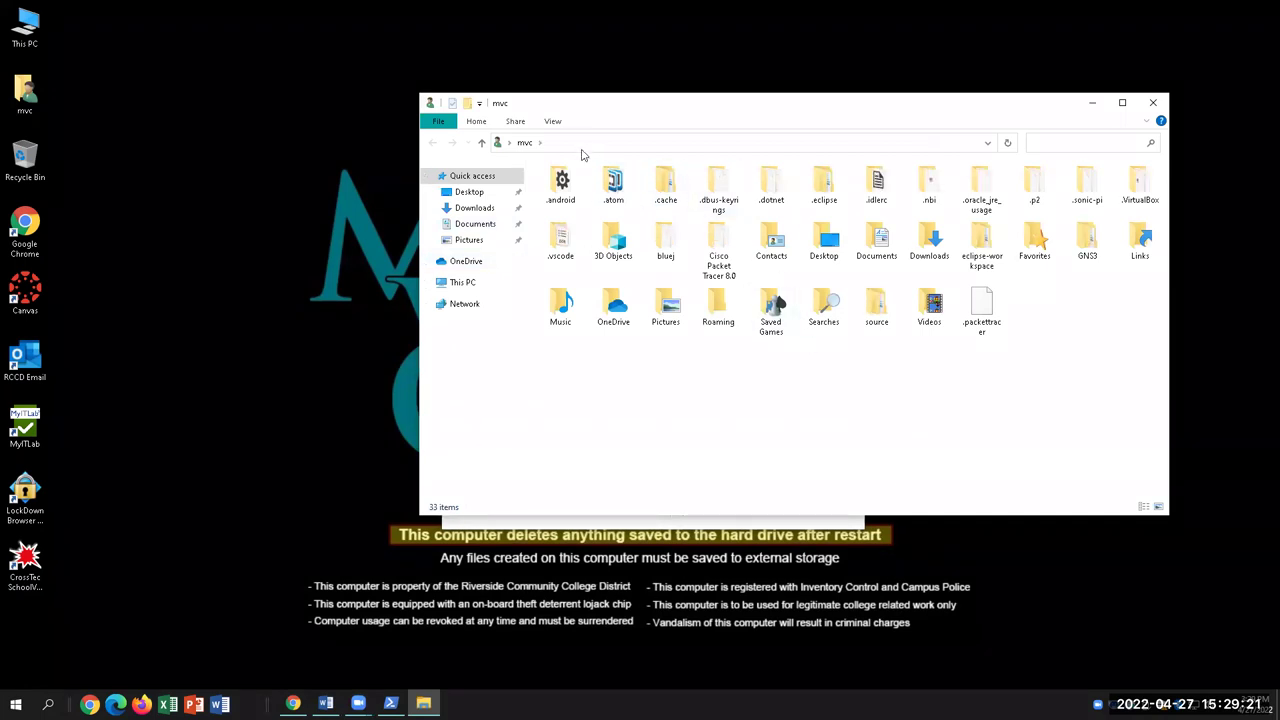
pyautogui.click(567, 143)
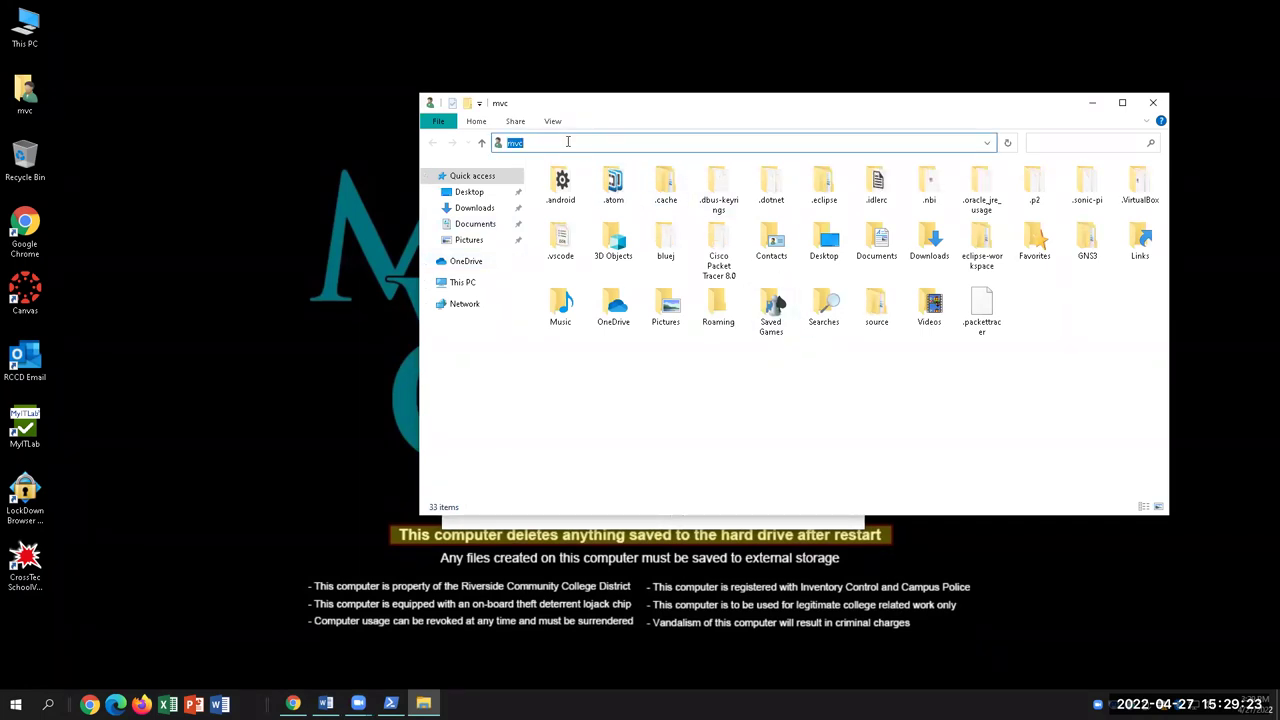
pyautogui.rightClick(567, 142)
pyautogui.click(595, 196)
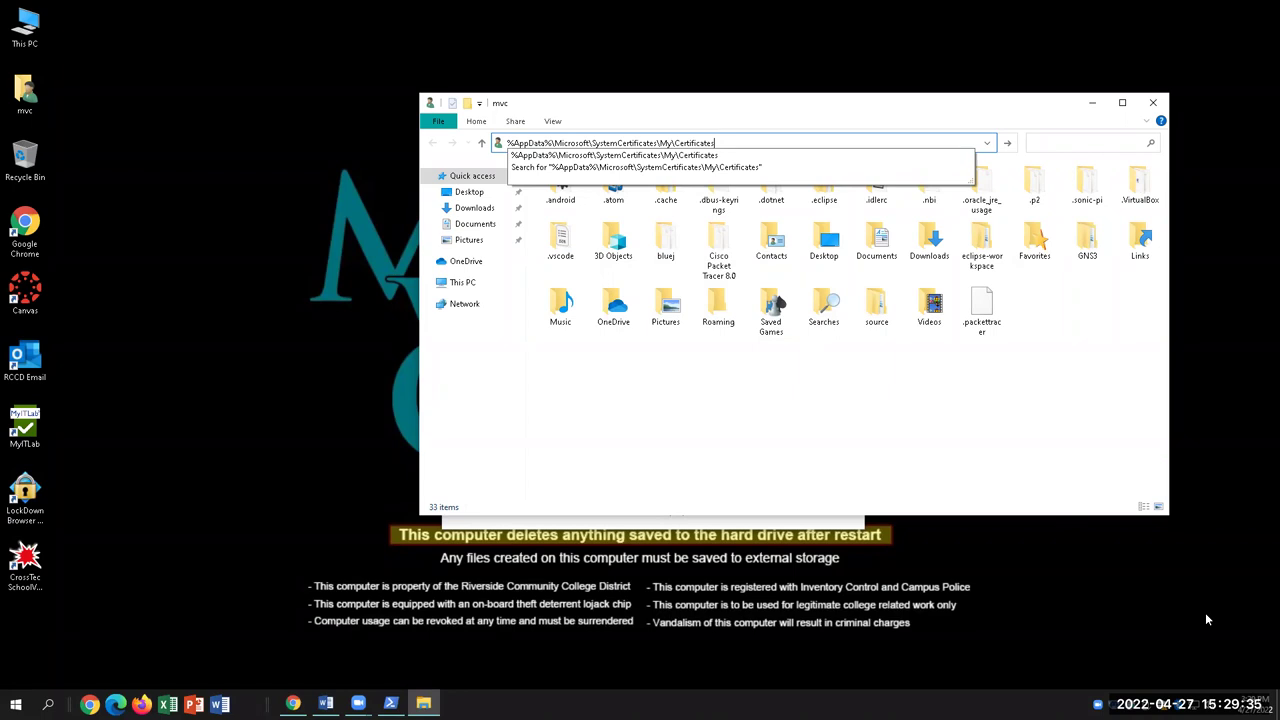
pyautogui.press('Return')
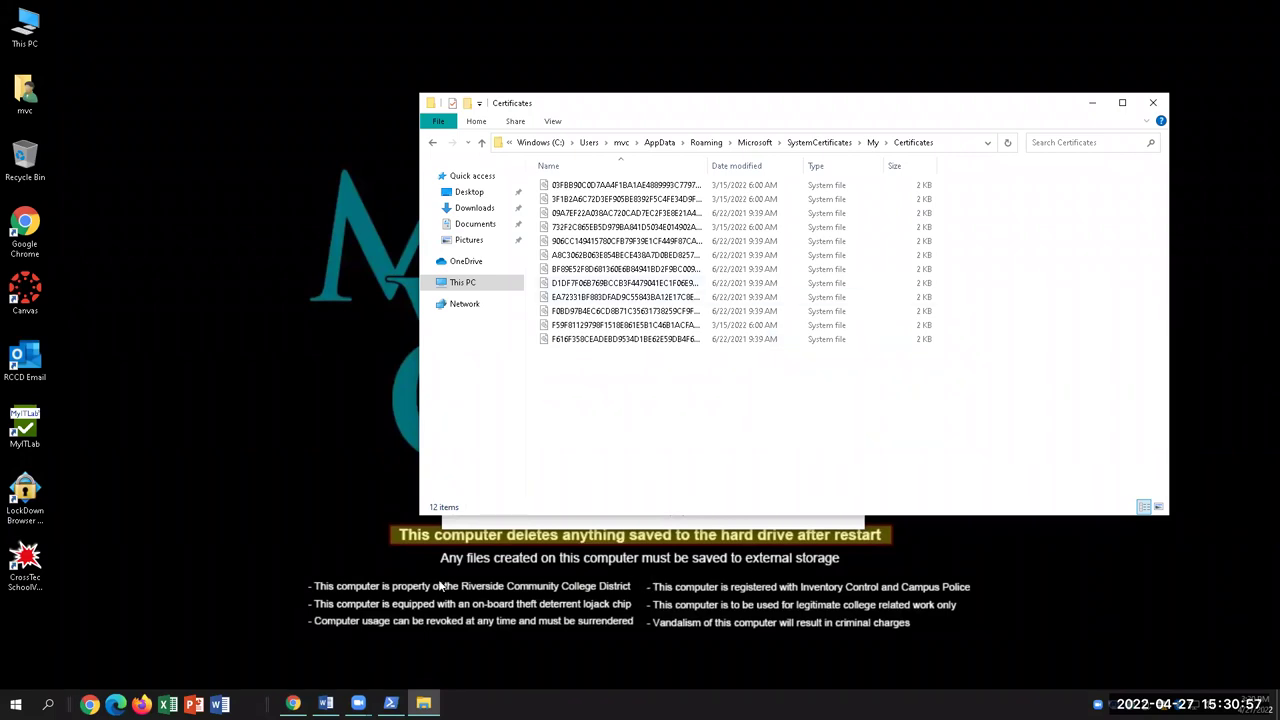
# - Return to the Word lab document, answer question 23B with 12 after checking the Certificates folder, and highlight the answer yellow
pyautogui.click(325, 703)
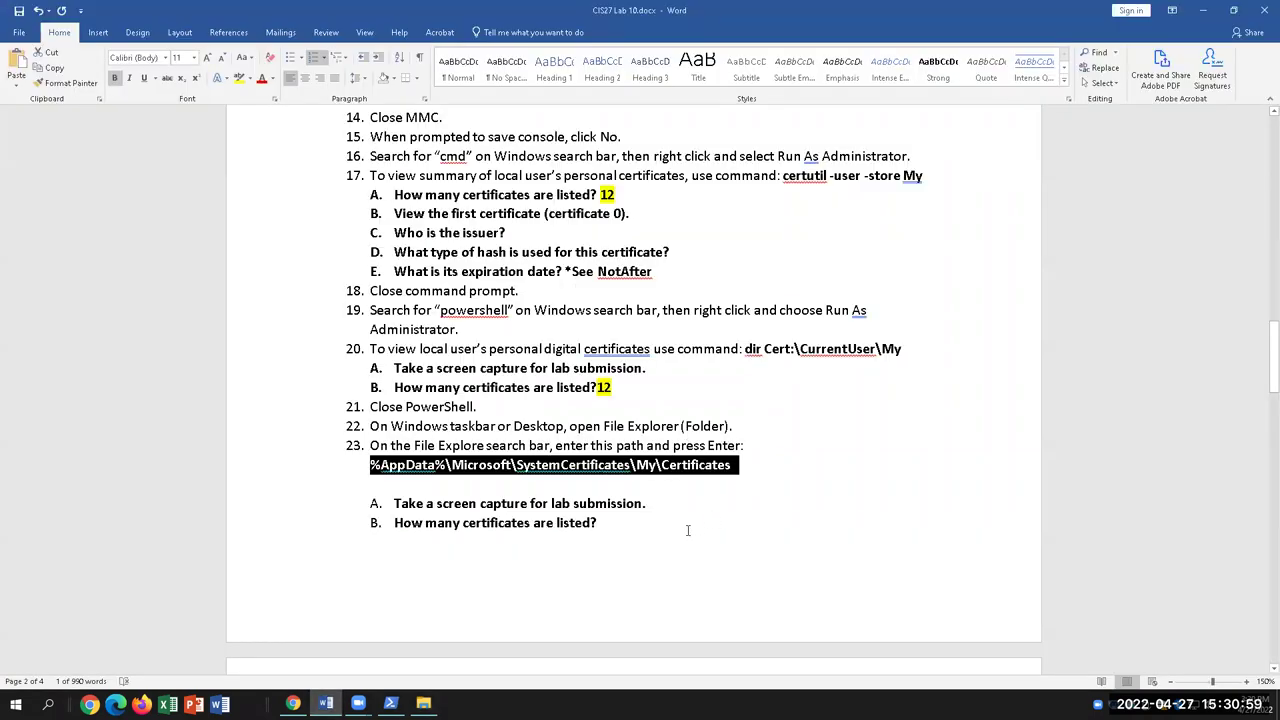
pyautogui.click(670, 505)
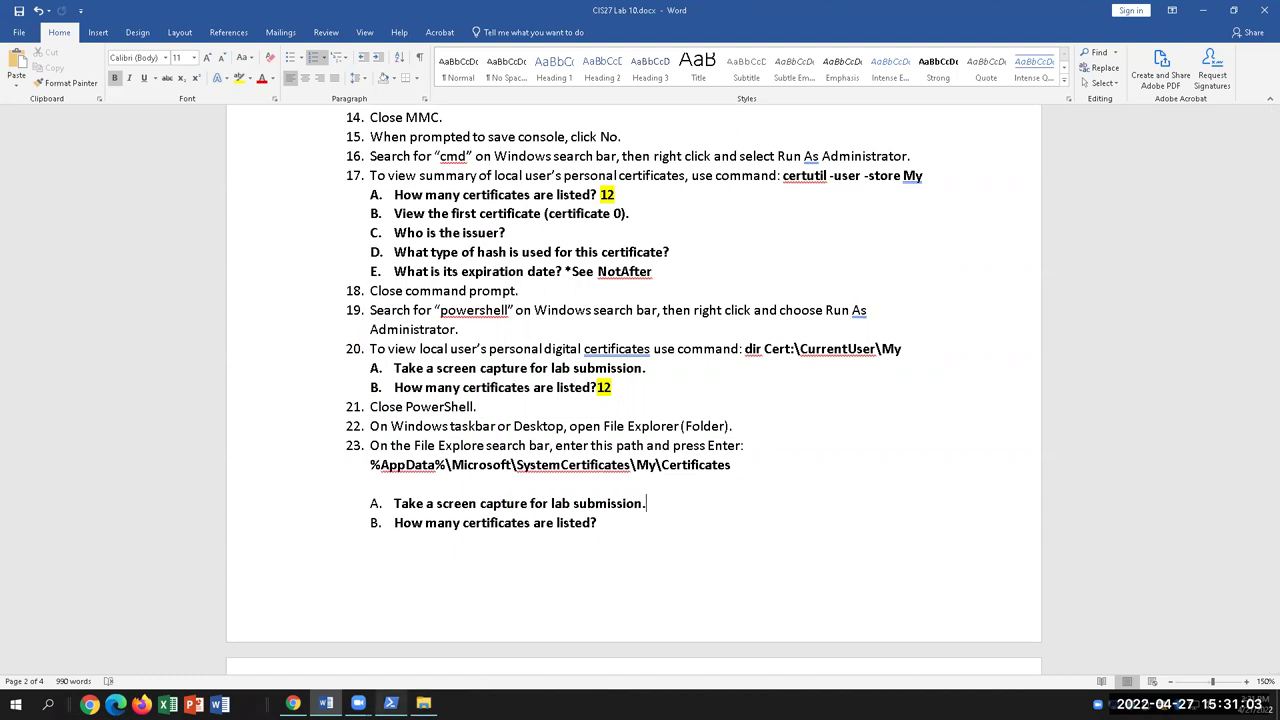
pyautogui.click(424, 704)
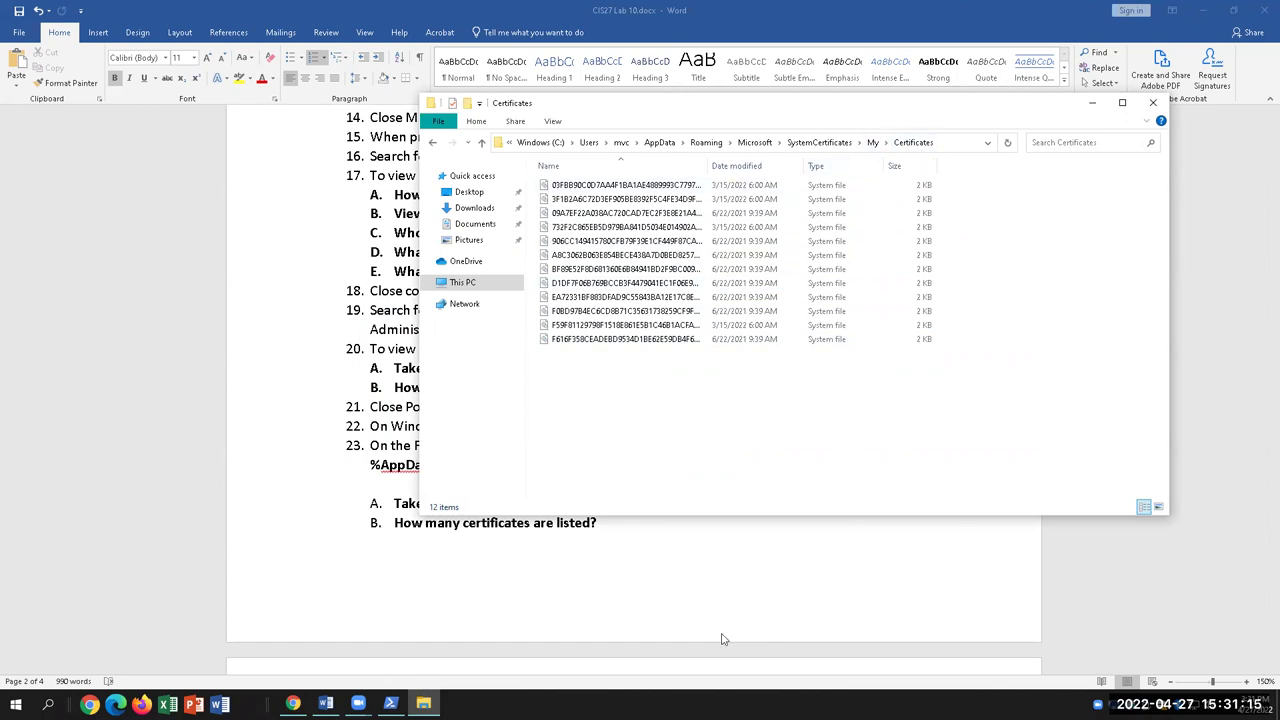
pyautogui.click(610, 527)
pyautogui.write('12')
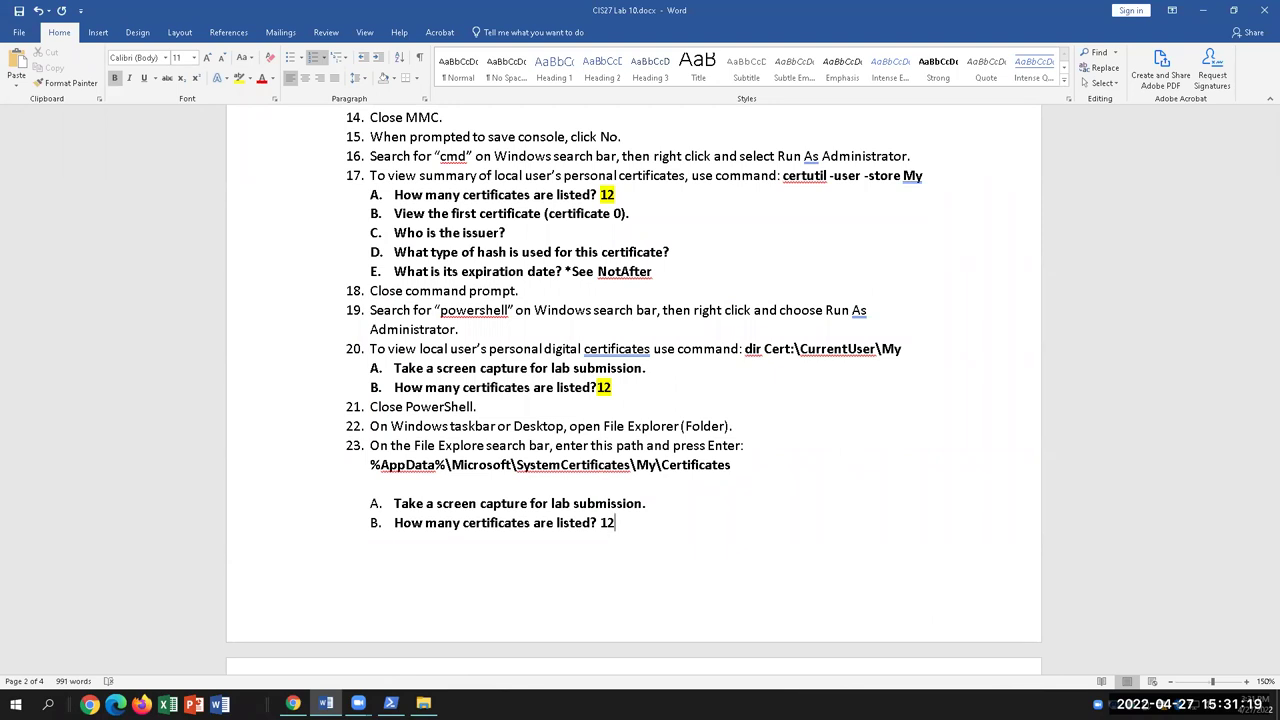
pyautogui.doubleClick(607, 522)
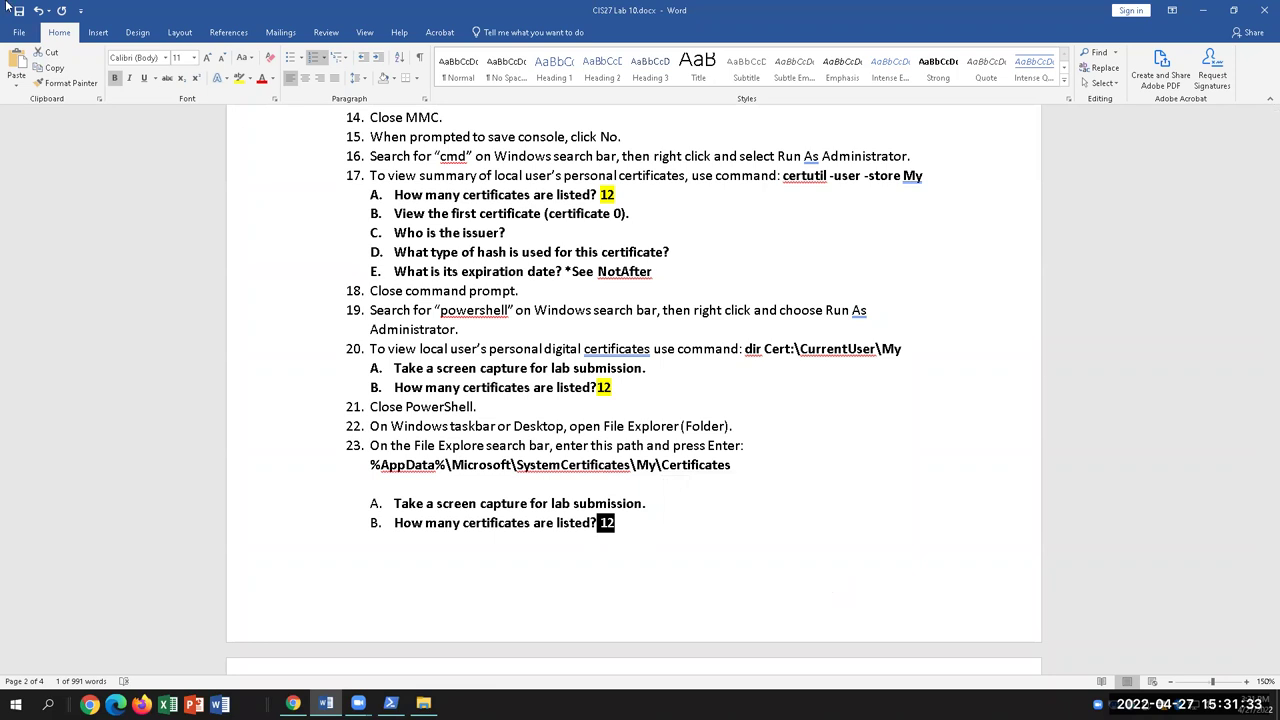
pyautogui.click(240, 78)
pyautogui.click(791, 622)
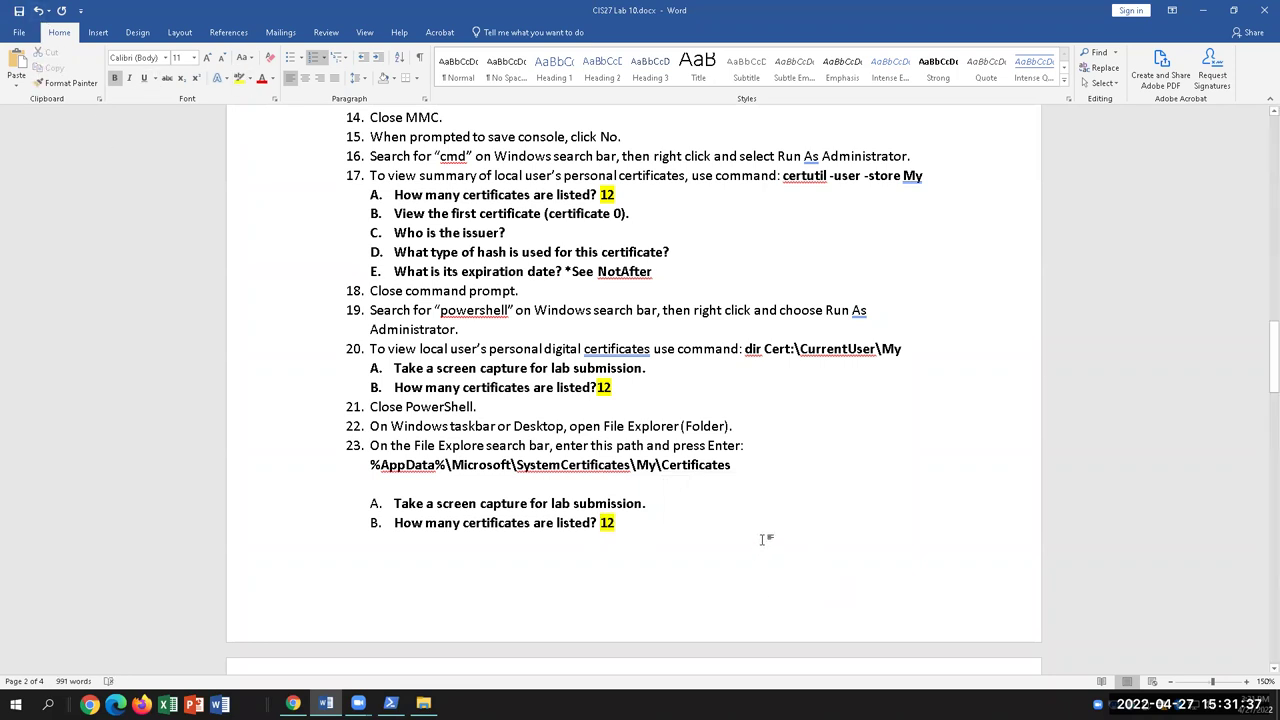
# - Read the Part B instructions on encrypting files and folders, focusing on the Encrypting File System service and its startup type
pyautogui.scroll(-1, 841, 489)
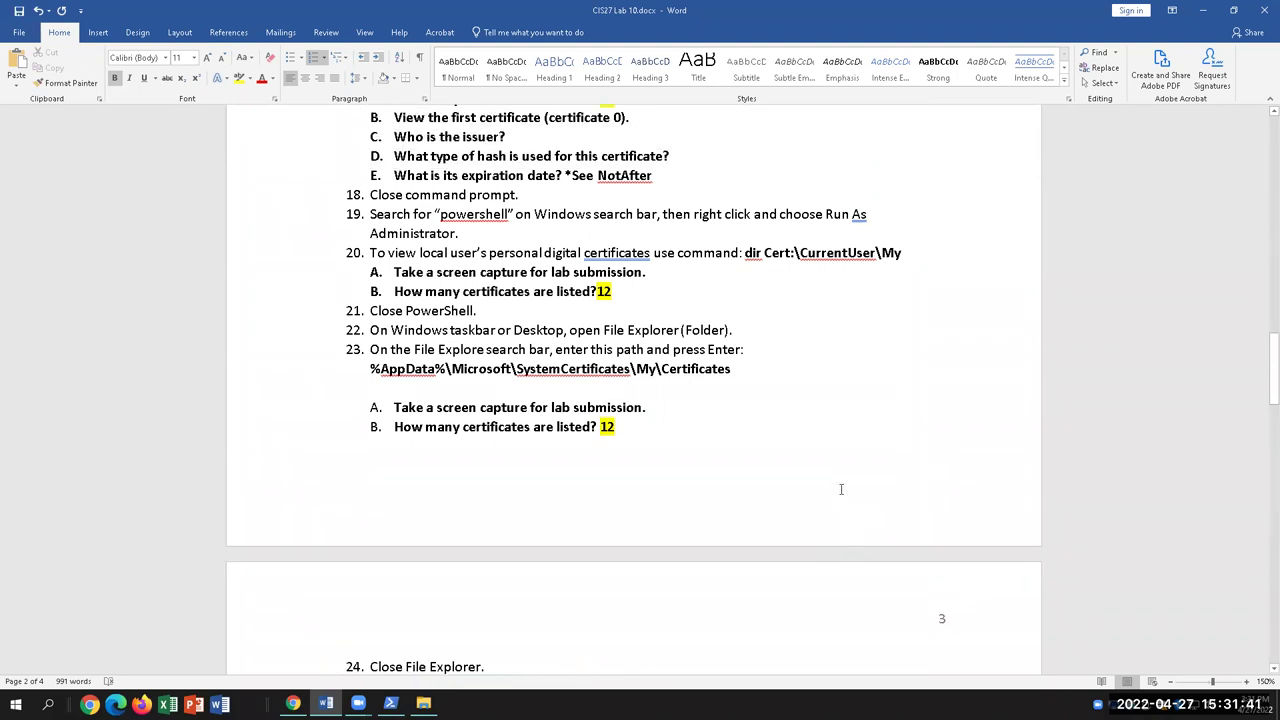
pyautogui.scroll(-1, 841, 489)
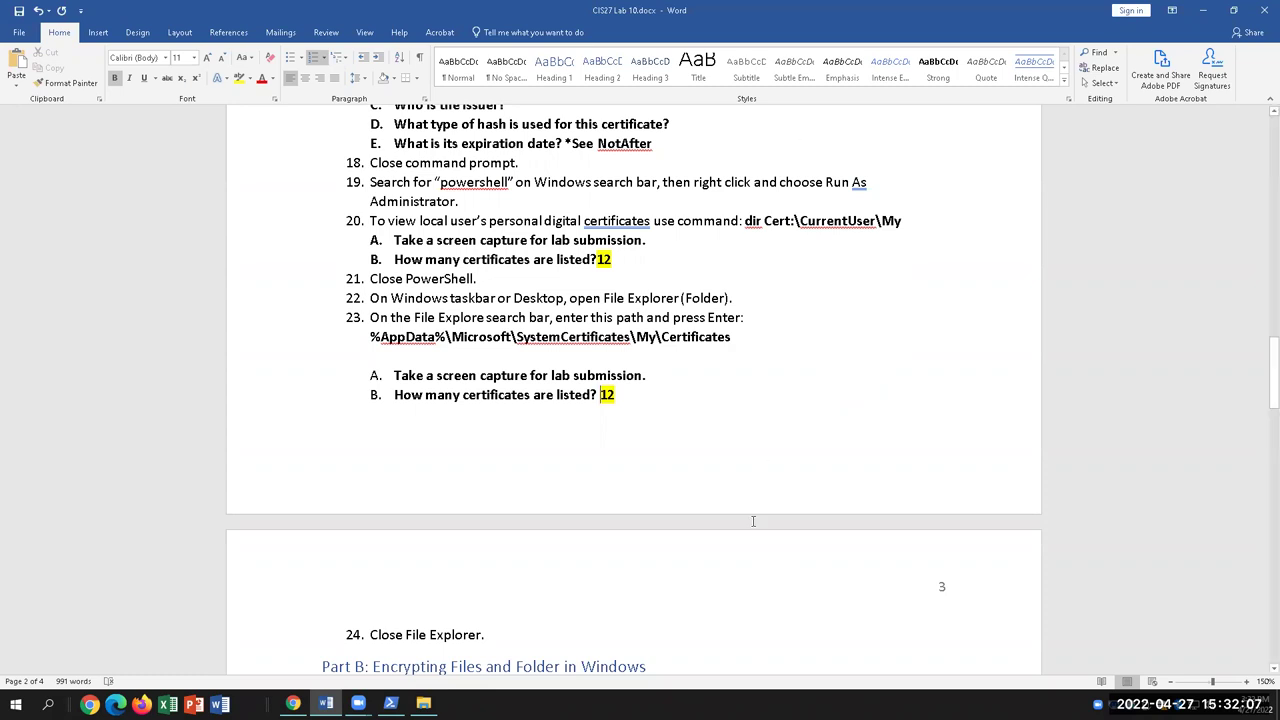
pyautogui.scroll(-2, 657, 449)
pyautogui.scroll(-8, 670, 444)
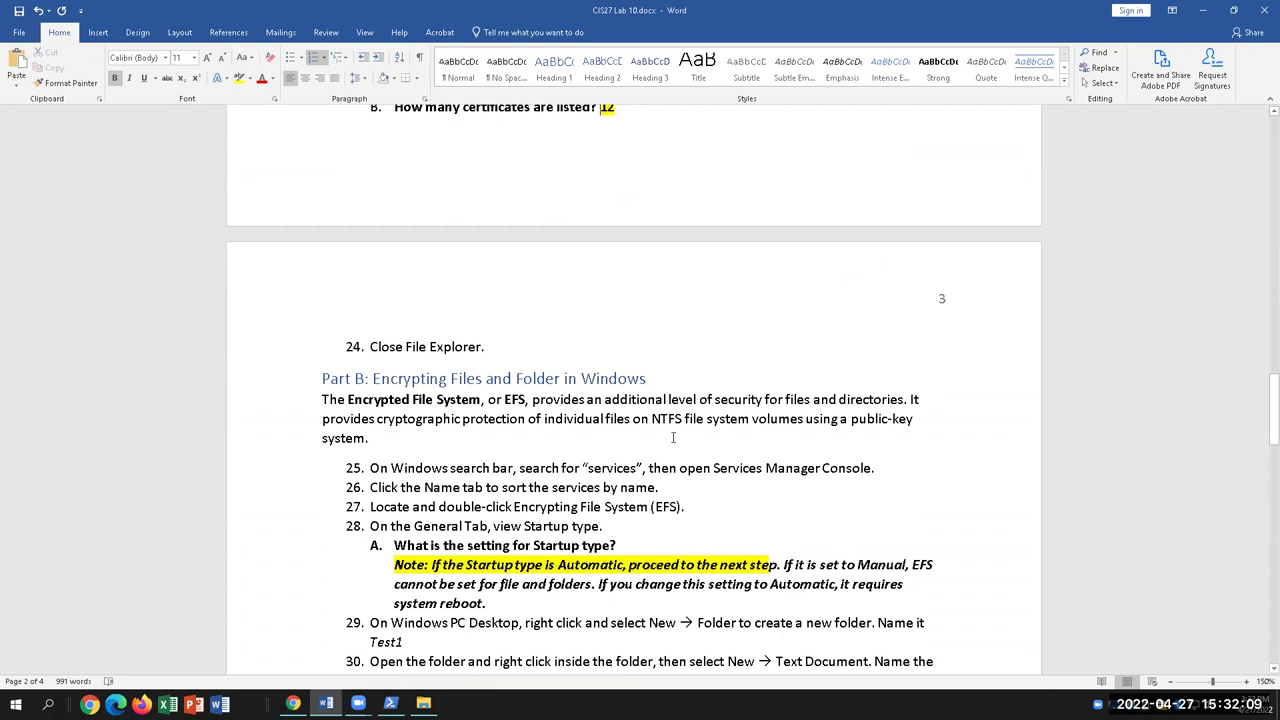
pyautogui.scroll(-1, 674, 437)
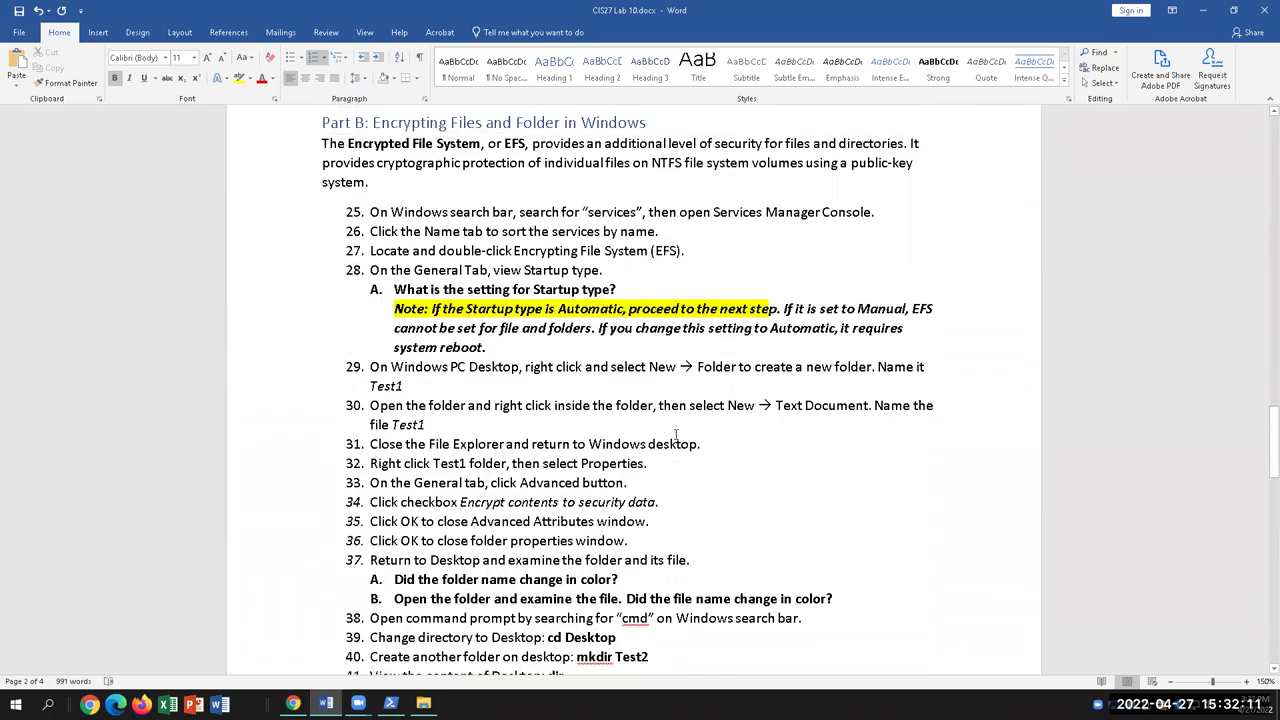
pyautogui.scroll(4, 676, 433)
pyautogui.scroll(4, 676, 433)
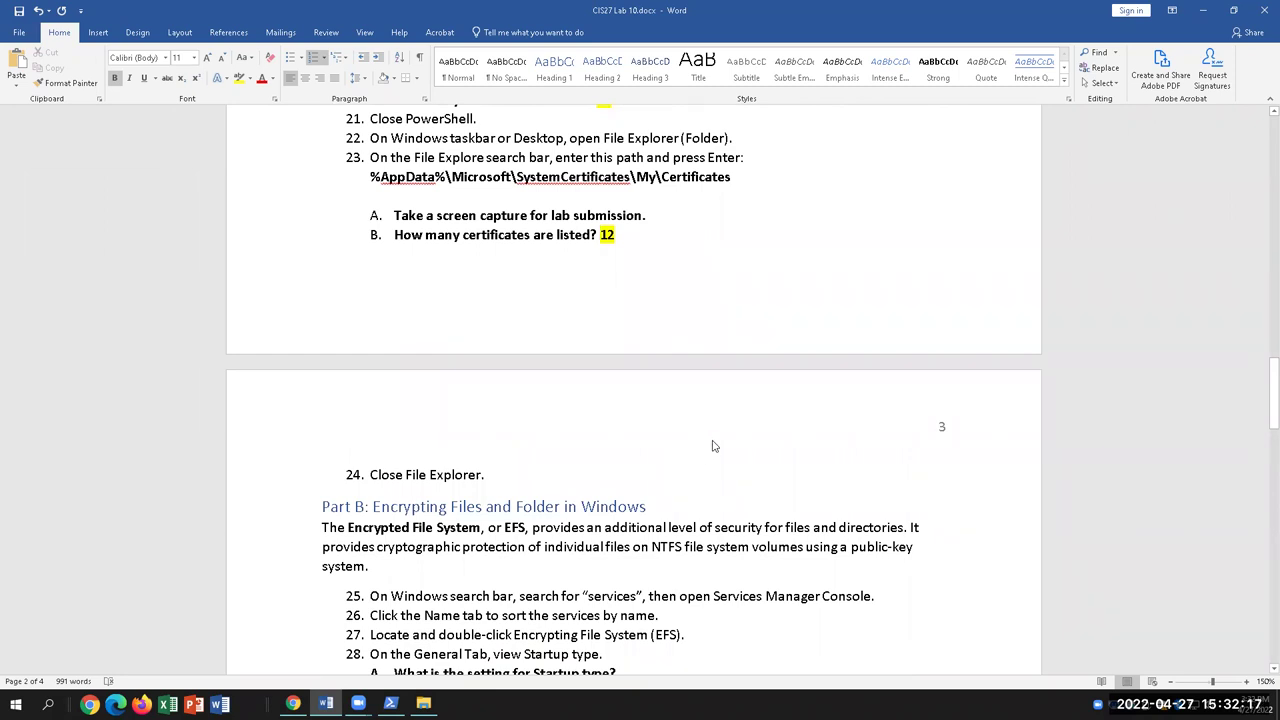
pyautogui.scroll(-5, 741, 474)
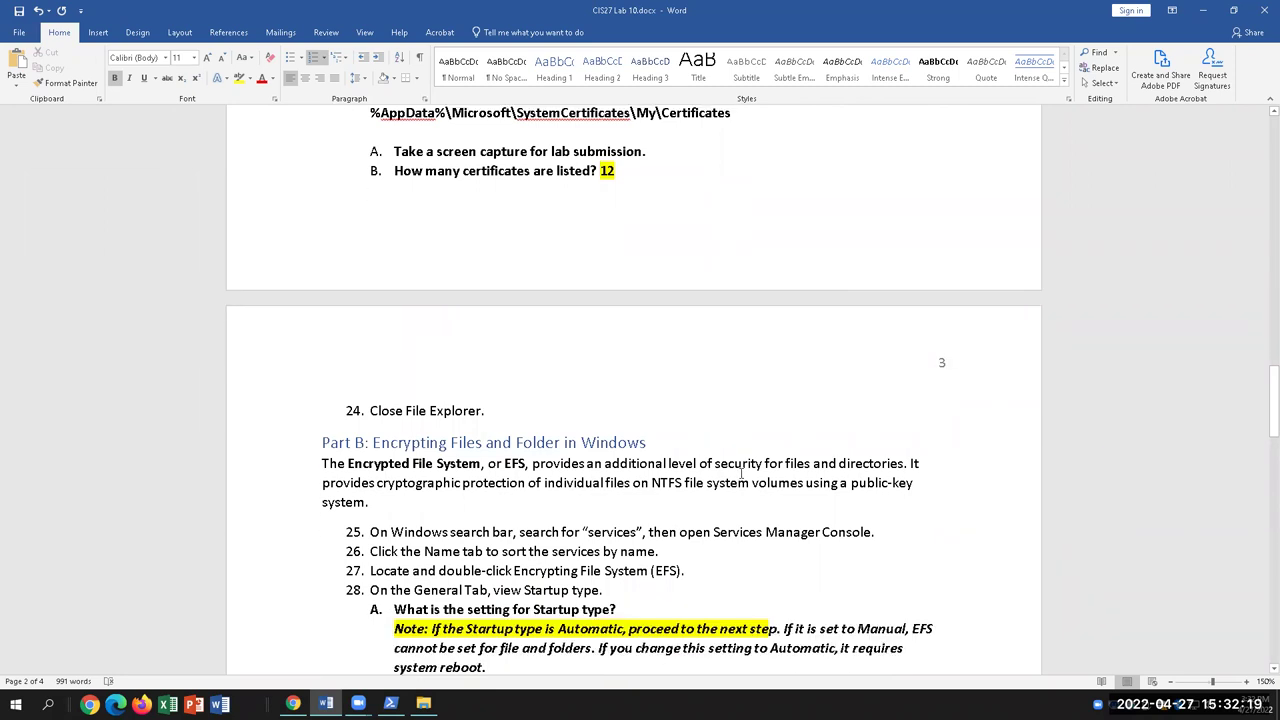
pyautogui.scroll(-2, 741, 474)
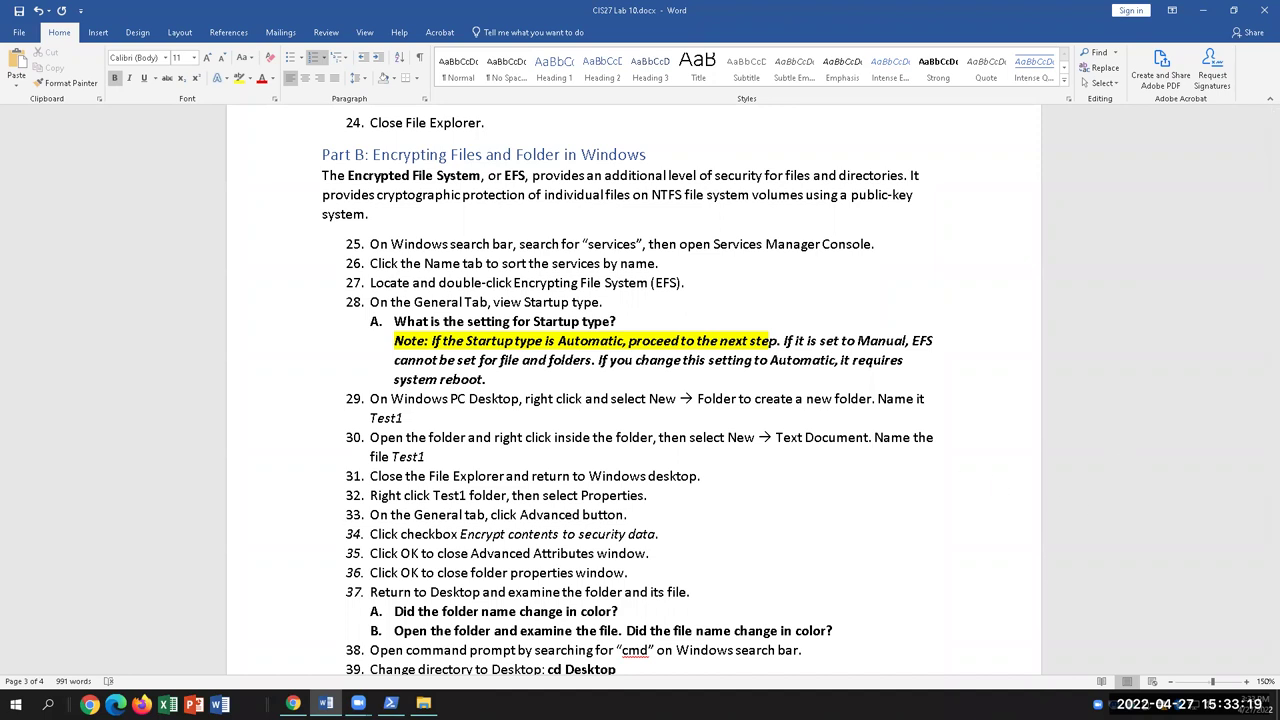
# - Search Windows for "services", open the Services console, and sort the services by name in ascending order
pyautogui.click(48, 705)
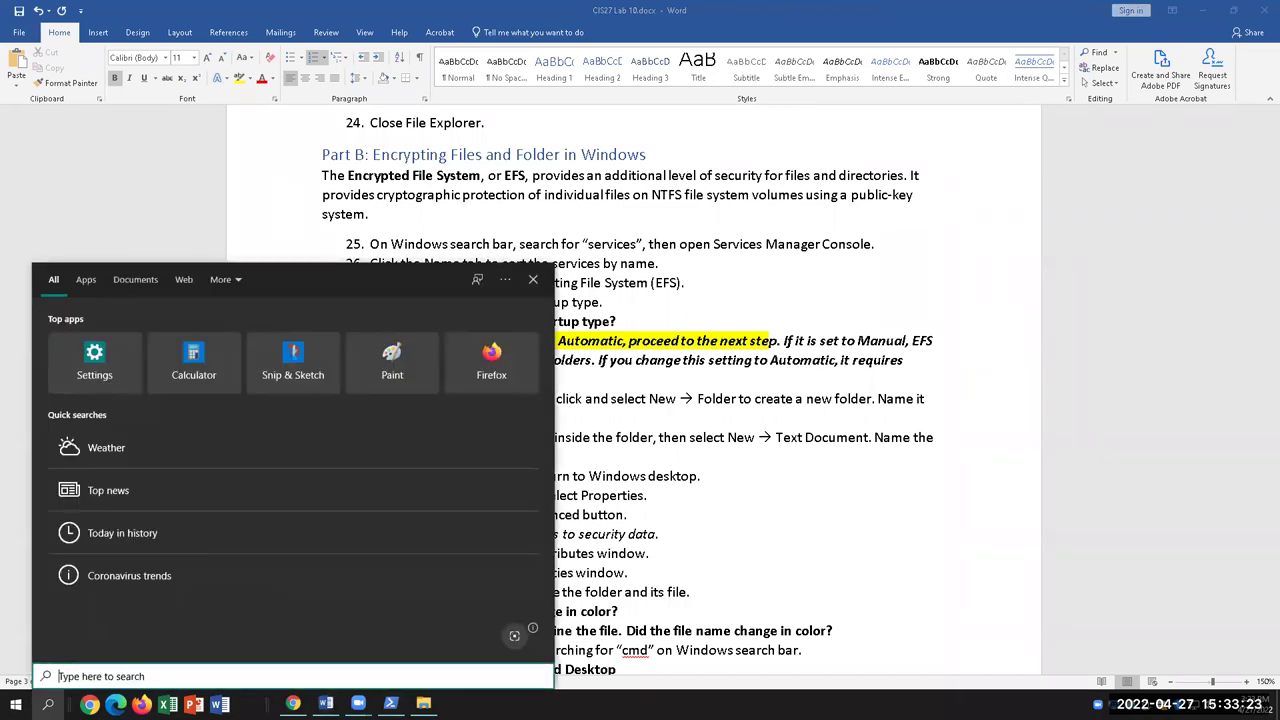
pyautogui.write('services')
pyautogui.press('Return')
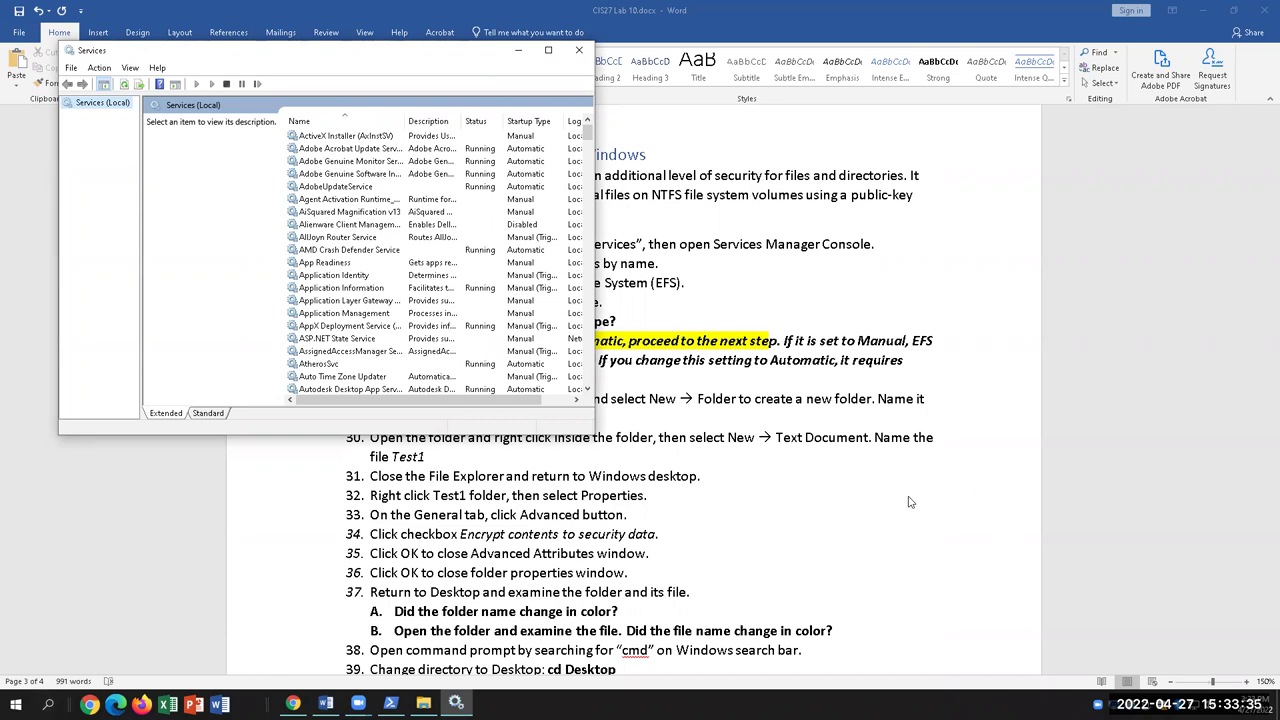
pyautogui.click(327, 115)
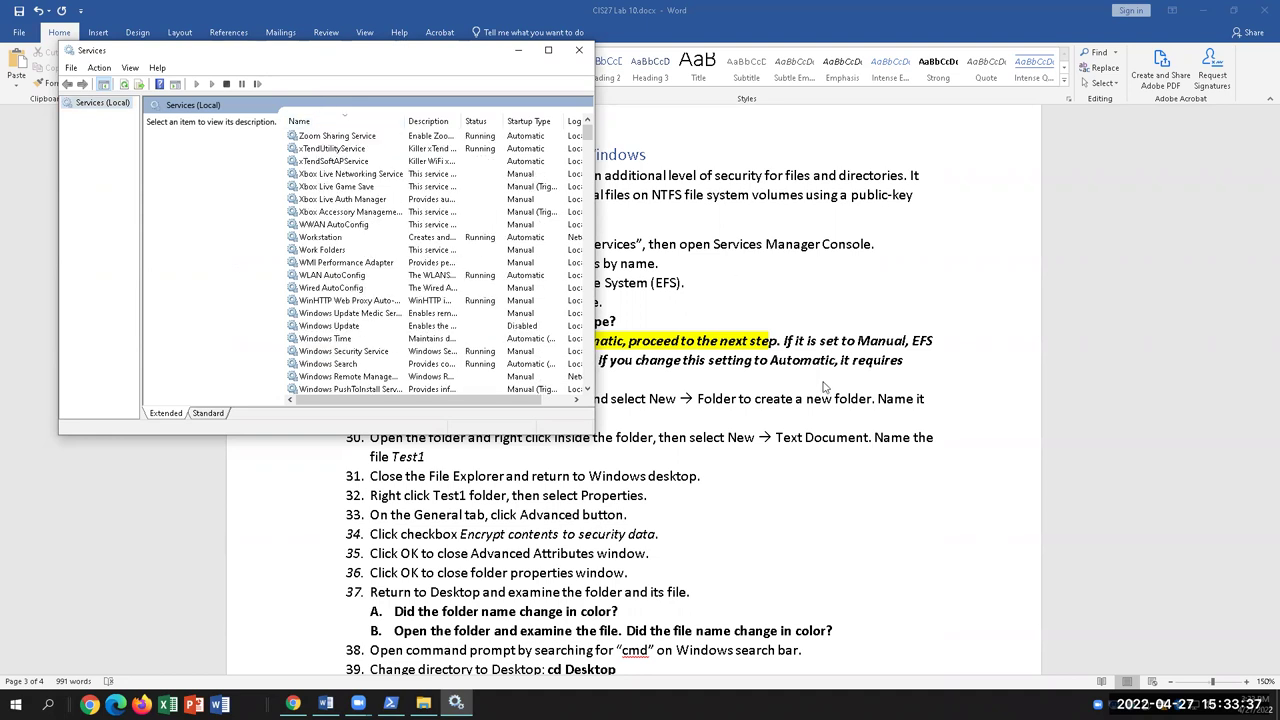
pyautogui.click(320, 118)
# - Examine the BitLocker Drive Encryption service's description, and locate and select Encrypting File System (EFS) in the services list
pyautogui.scroll(-4, 416, 328)
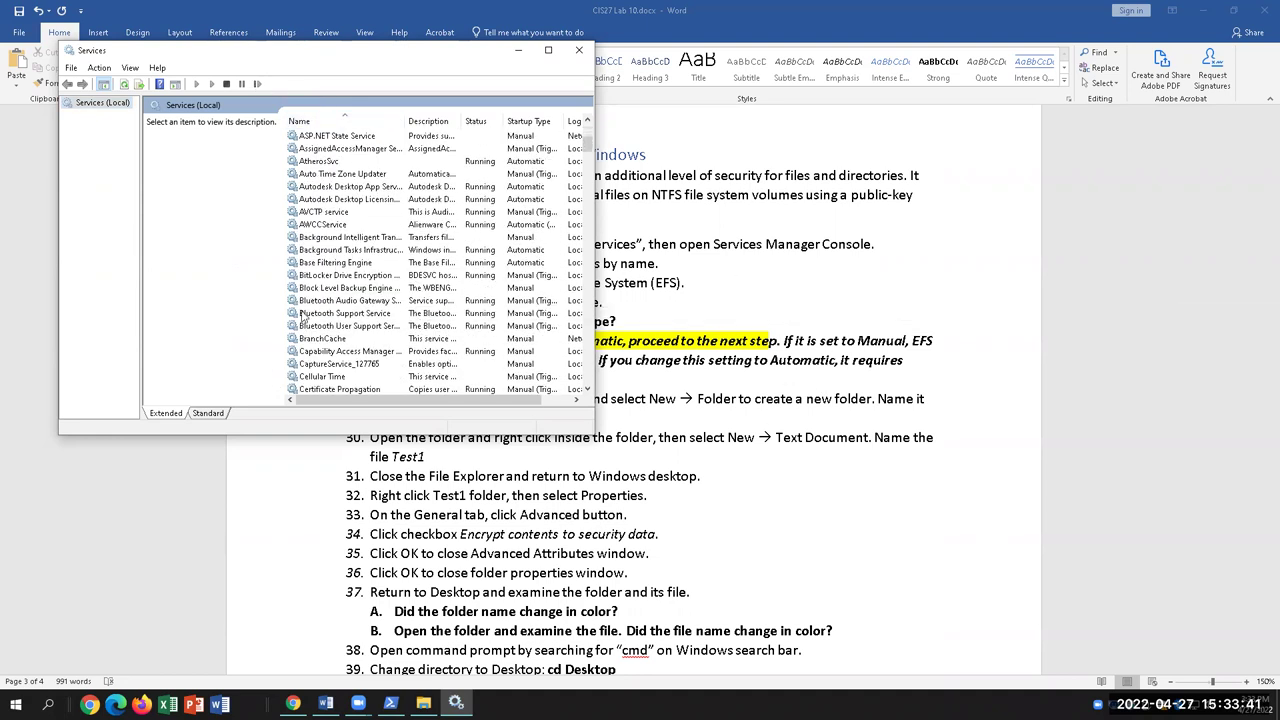
pyautogui.click(338, 278)
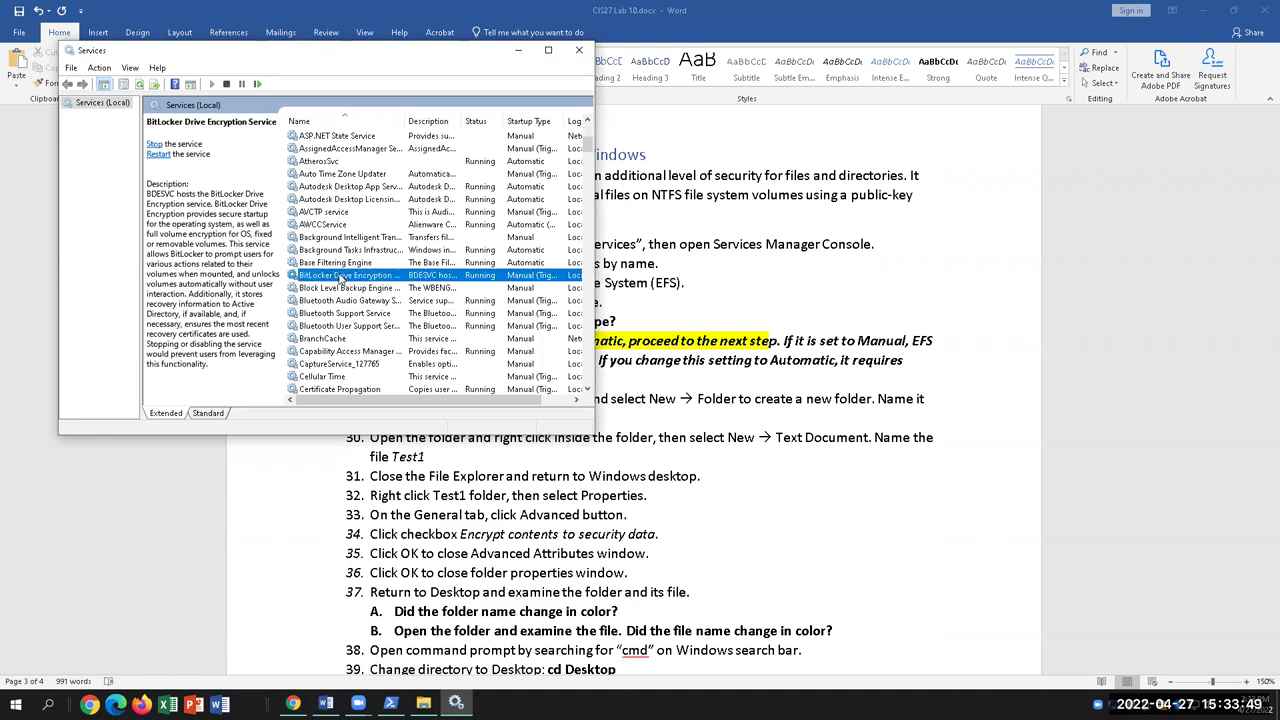
pyautogui.scroll(-1, 354, 316)
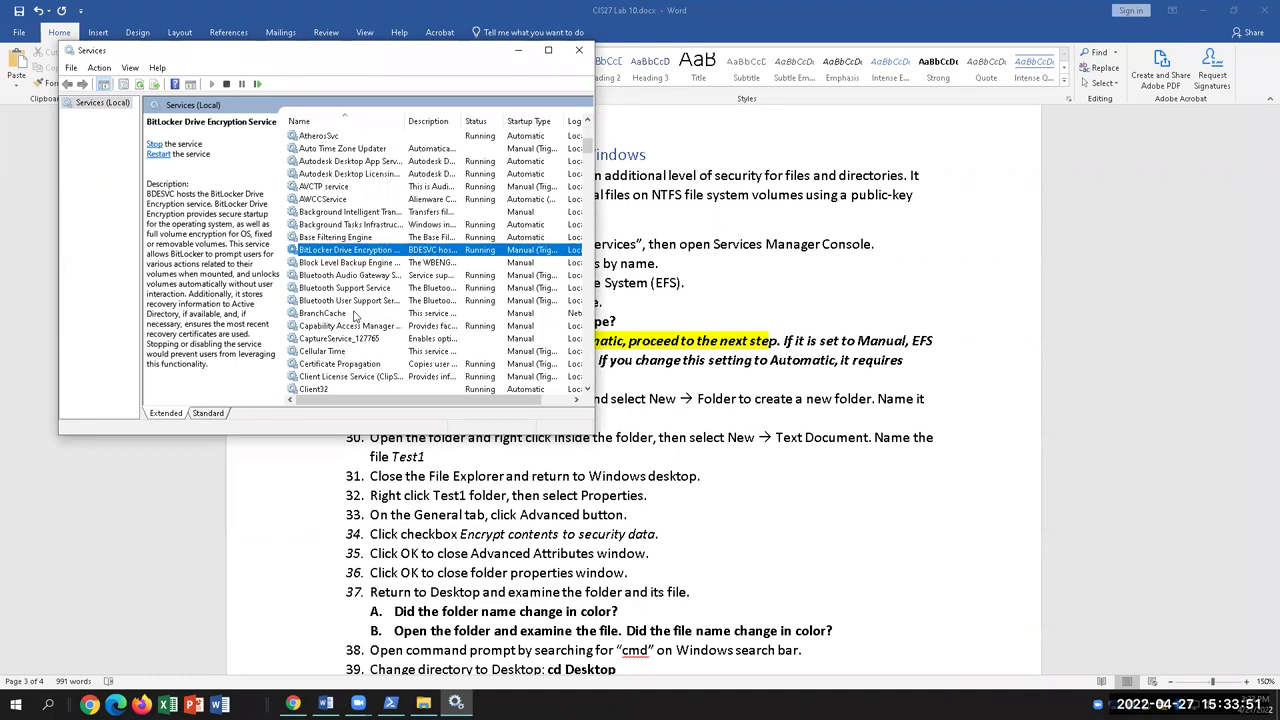
pyautogui.scroll(-5, 354, 316)
pyautogui.scroll(-12, 362, 315)
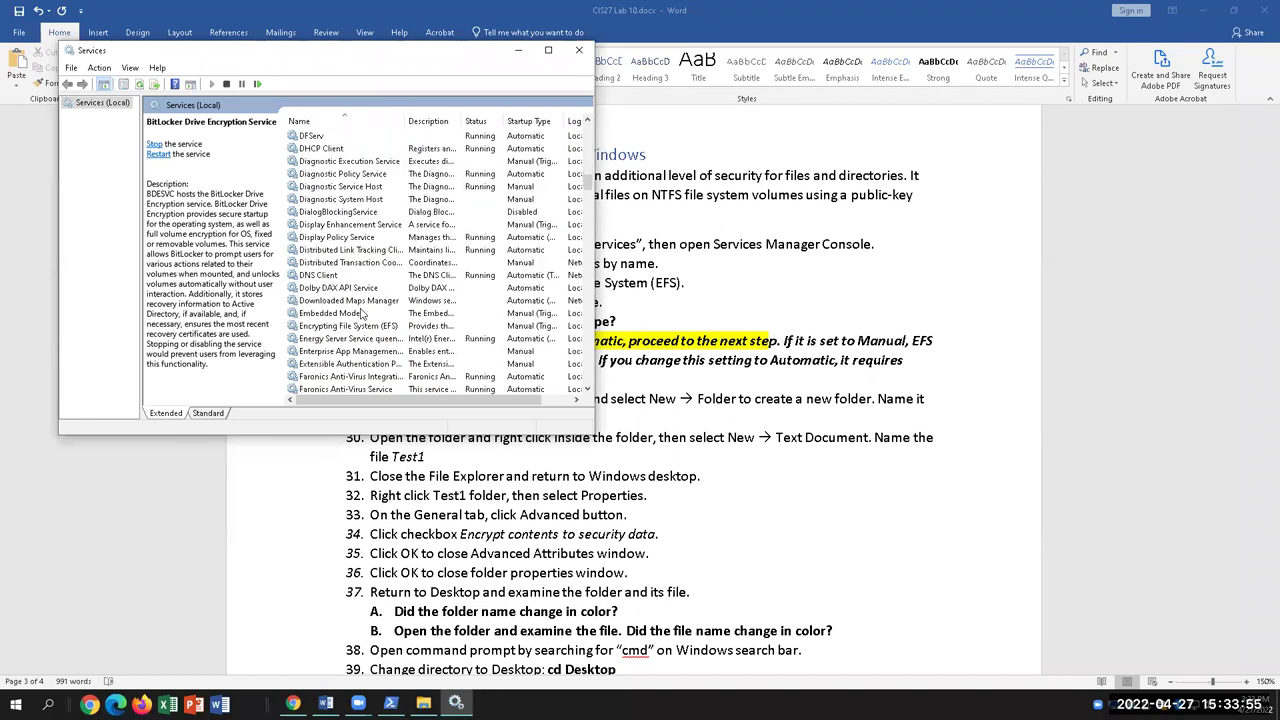
pyautogui.click(342, 328)
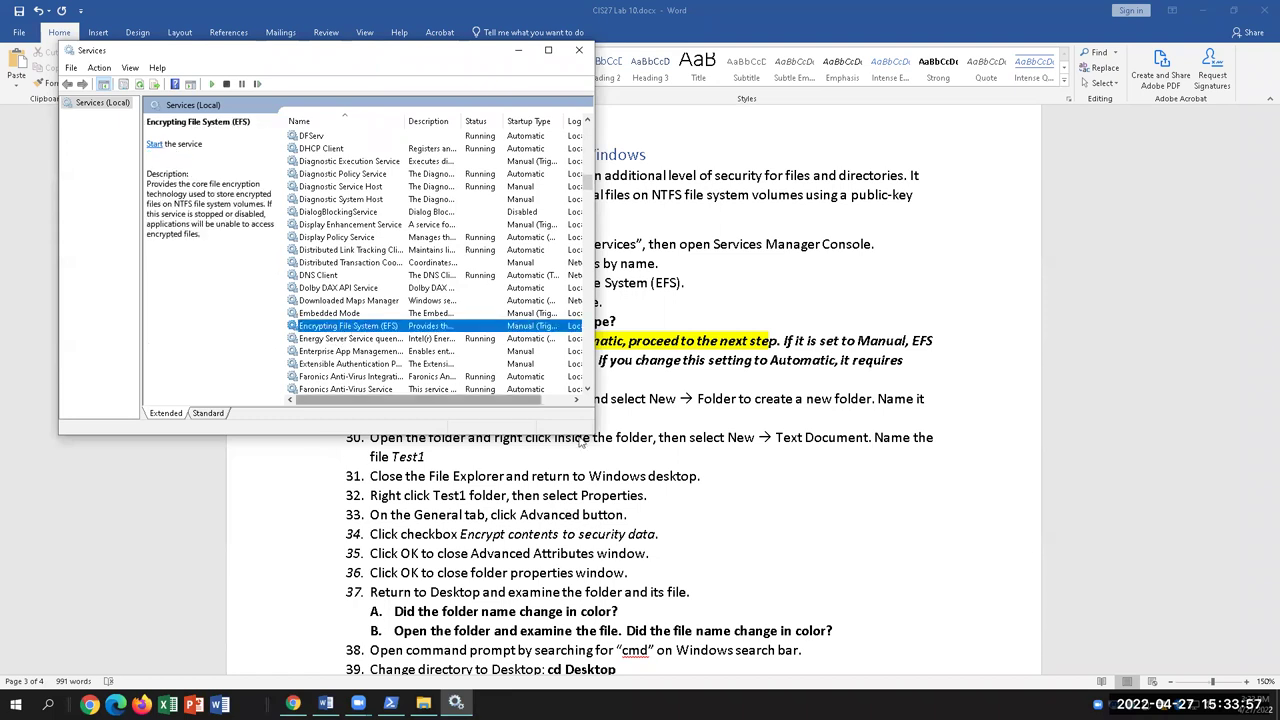
# - Maximize the Services window and check which actions are available for the Encrypting File System (EFS) service
pyautogui.click(548, 50)
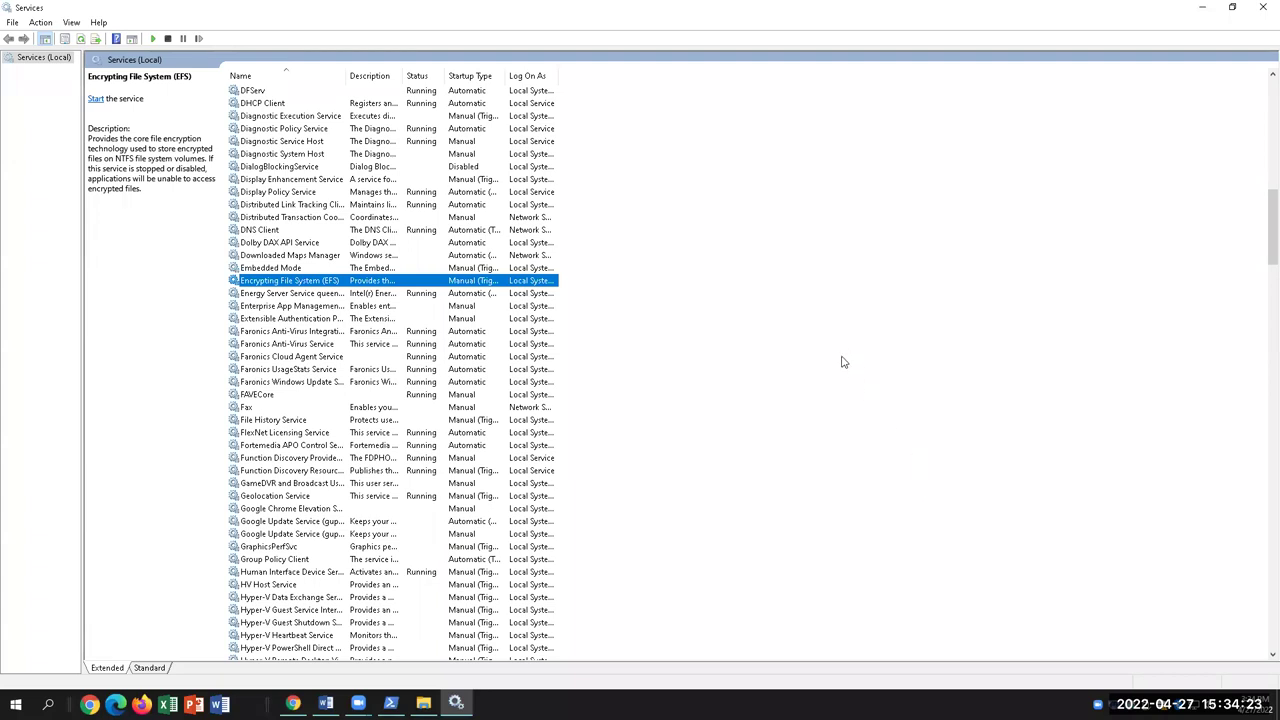
pyautogui.rightClick(405, 285)
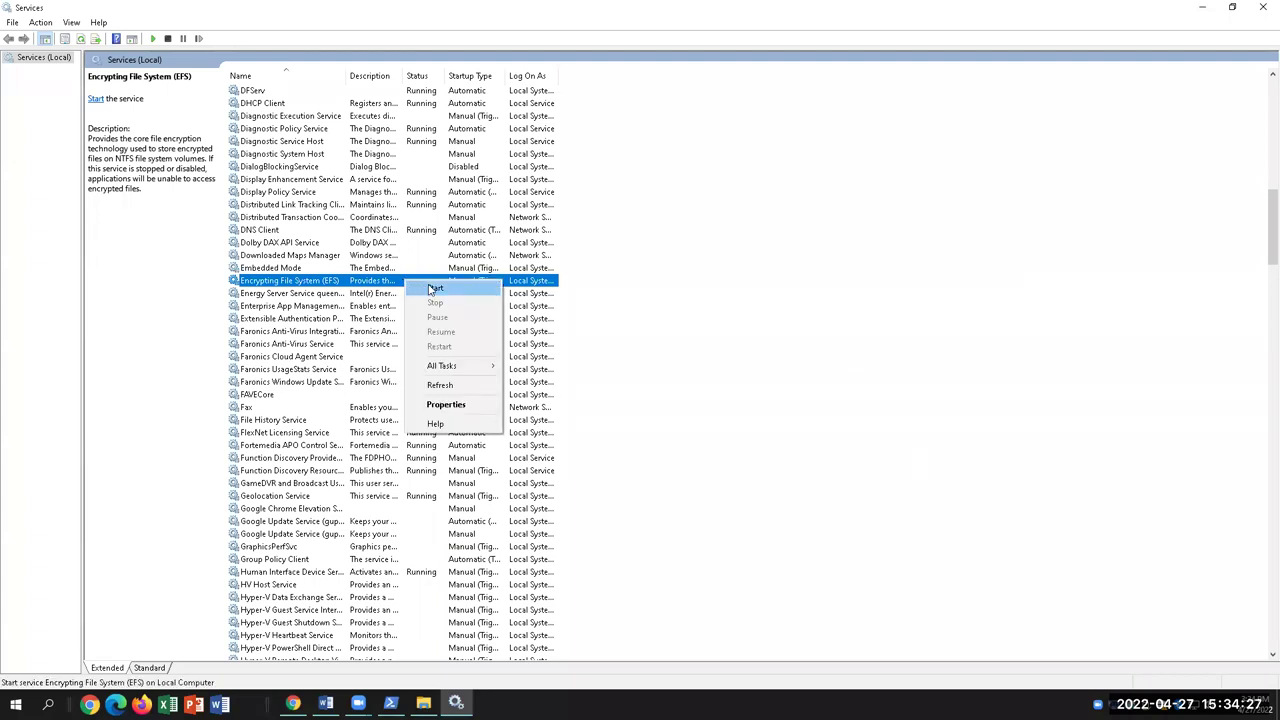
pyautogui.click(714, 390)
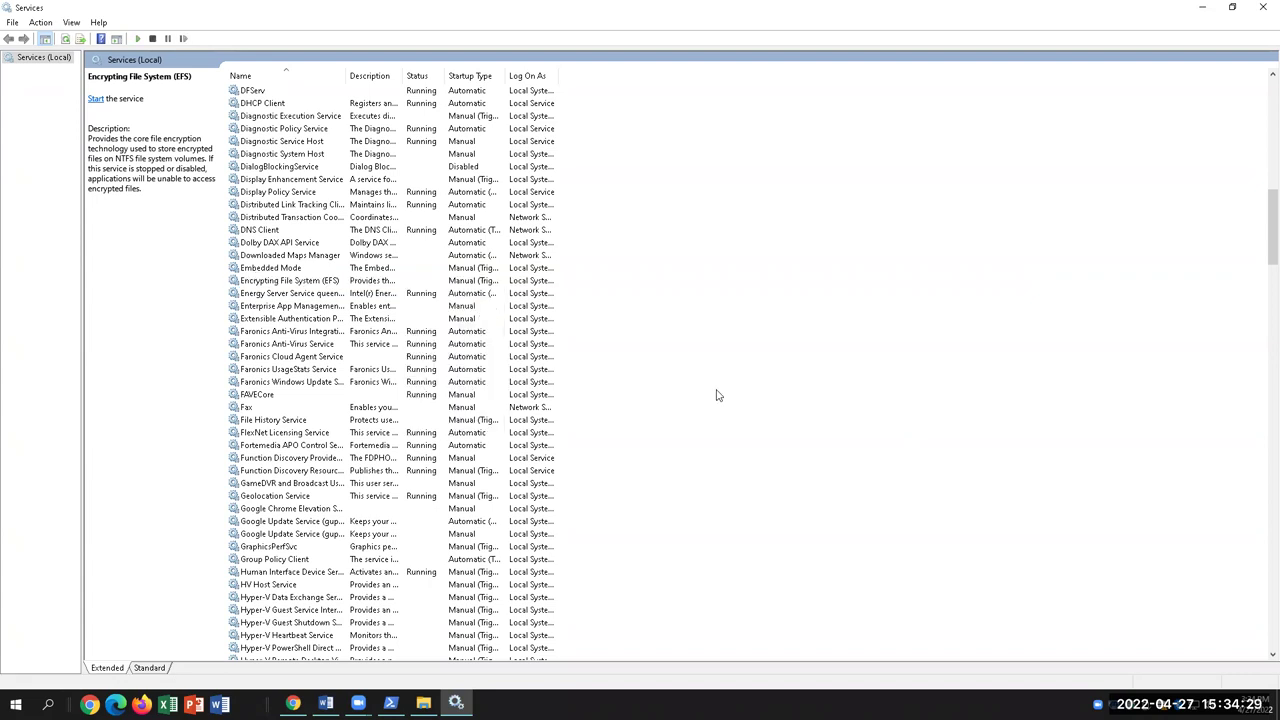
# - In File Explorer, check the encryption option in the Music folder's advanced attributes, and close the dialogs and window without changes
pyautogui.click(293, 284)
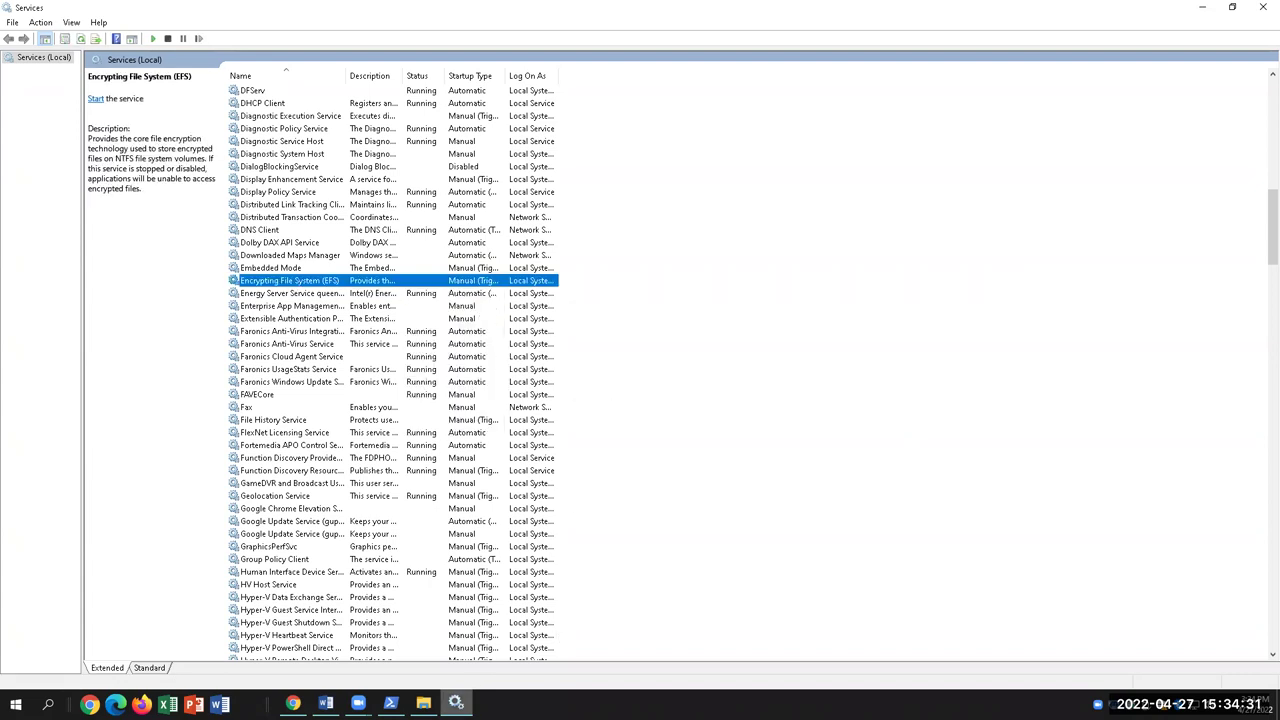
pyautogui.click(423, 703)
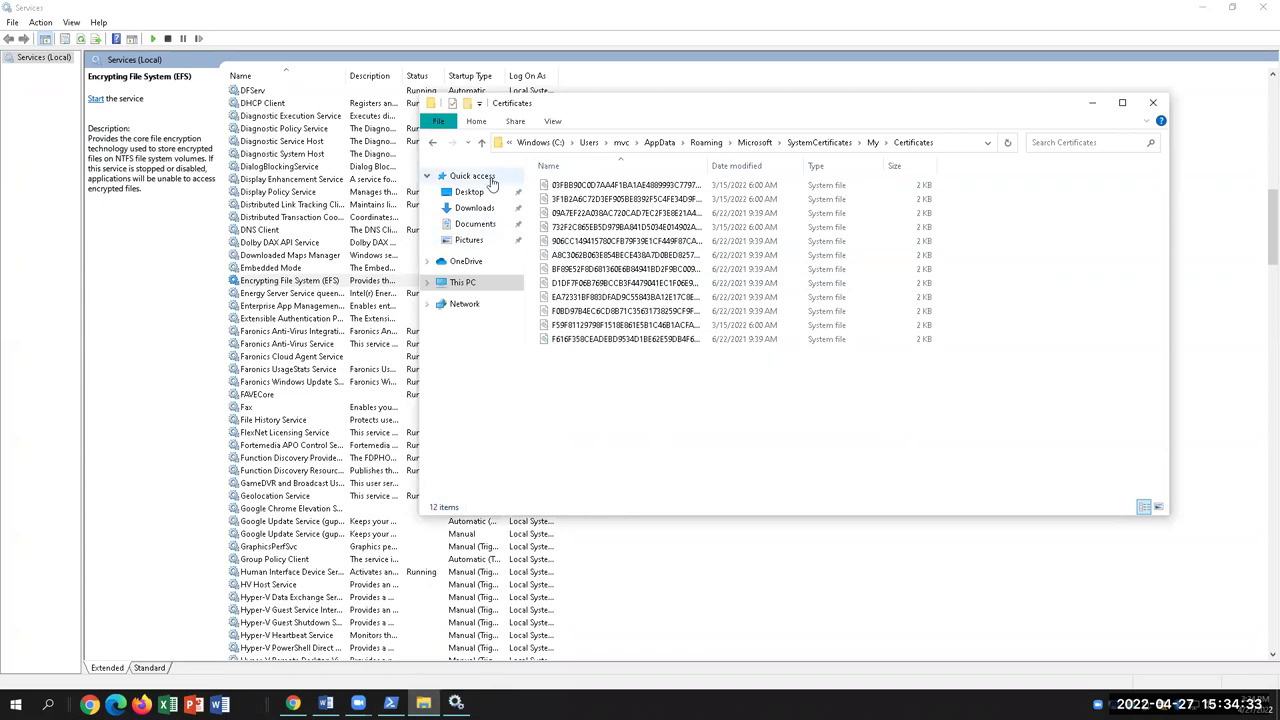
pyautogui.click(472, 191)
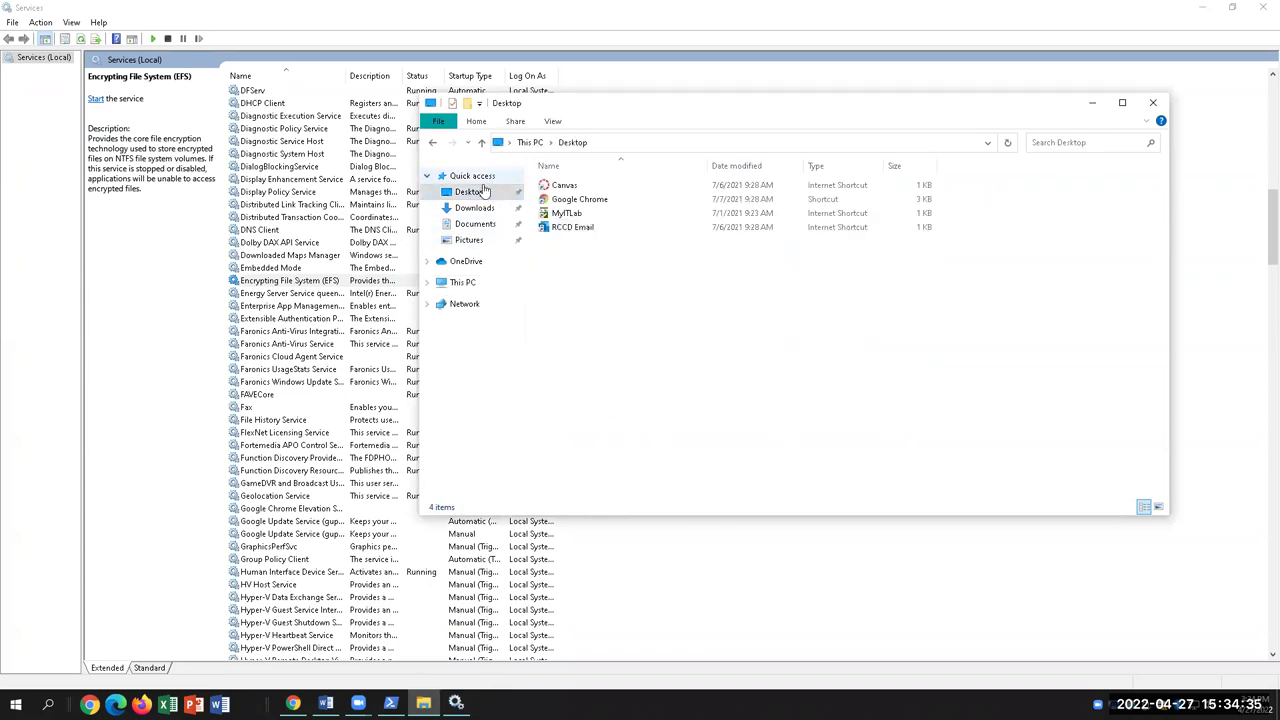
pyautogui.click(460, 282)
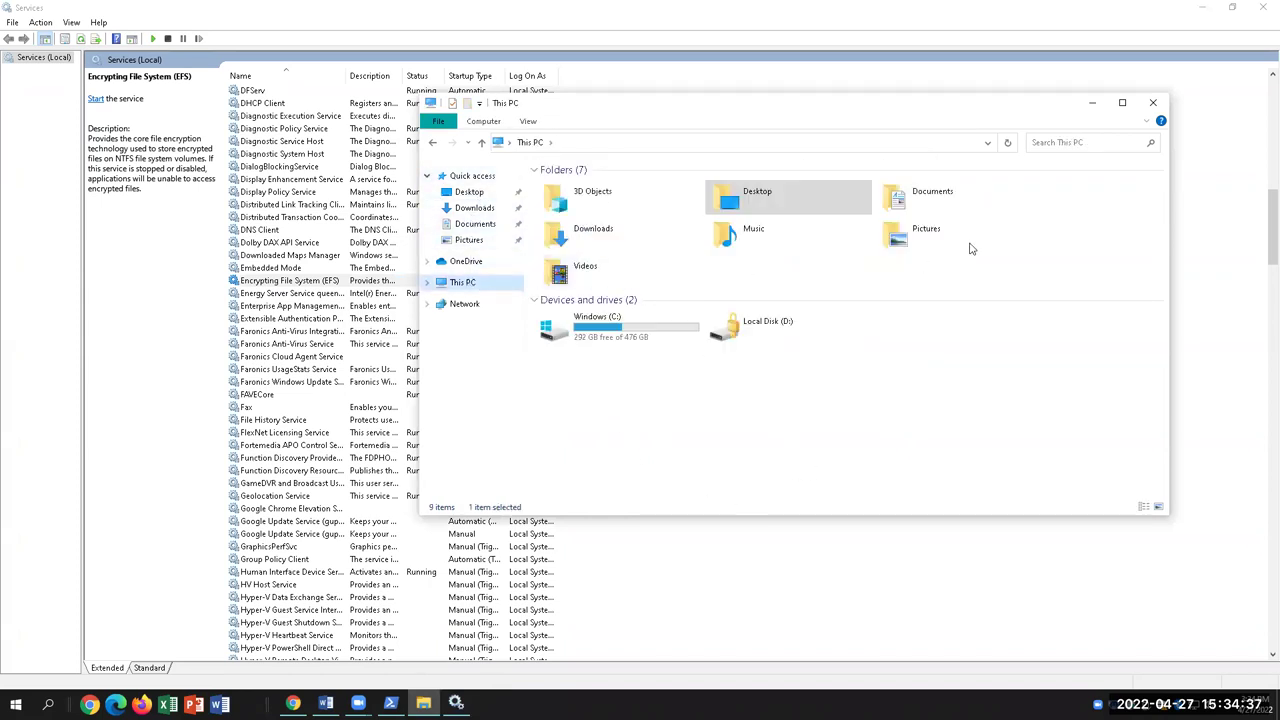
pyautogui.click(640, 406)
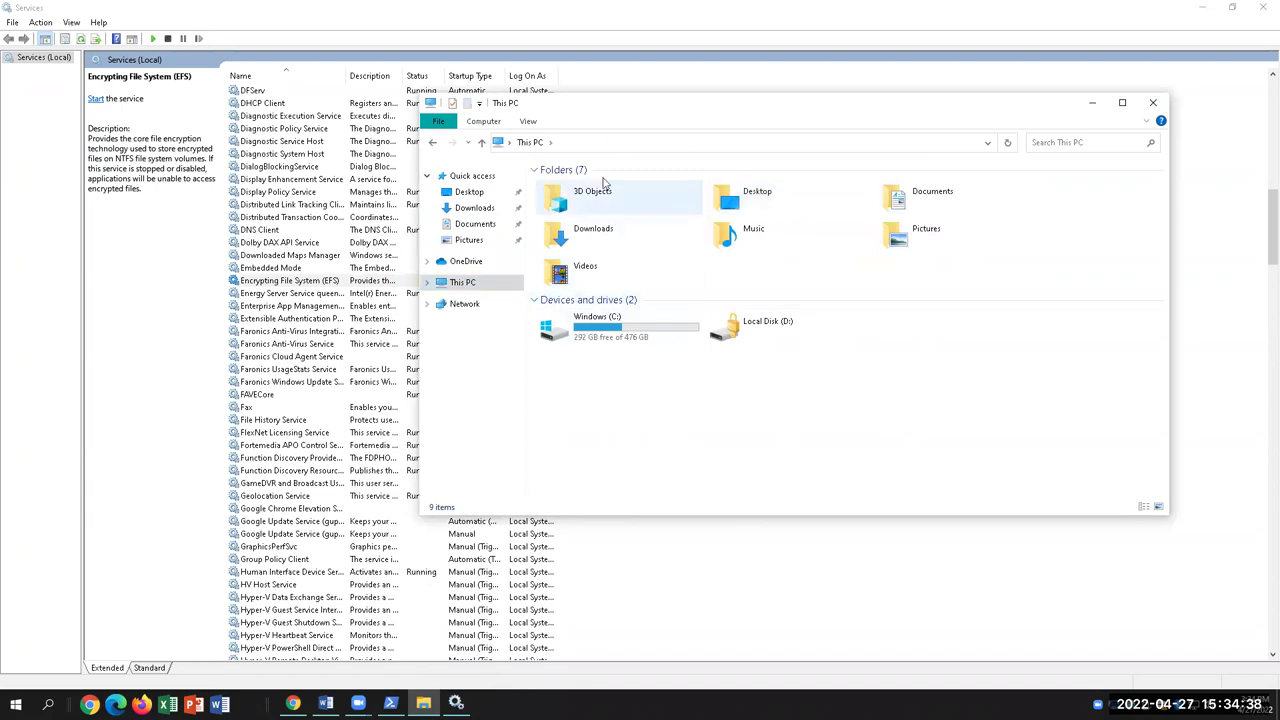
pyautogui.rightClick(733, 242)
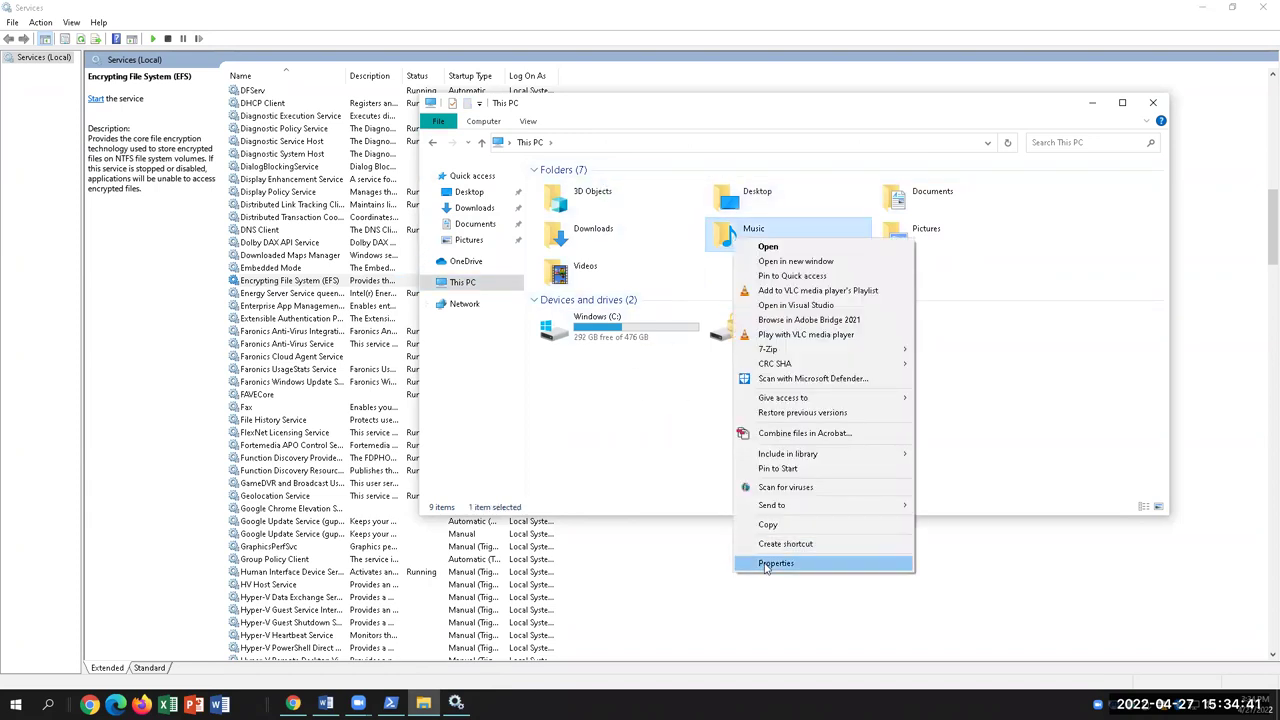
pyautogui.click(776, 564)
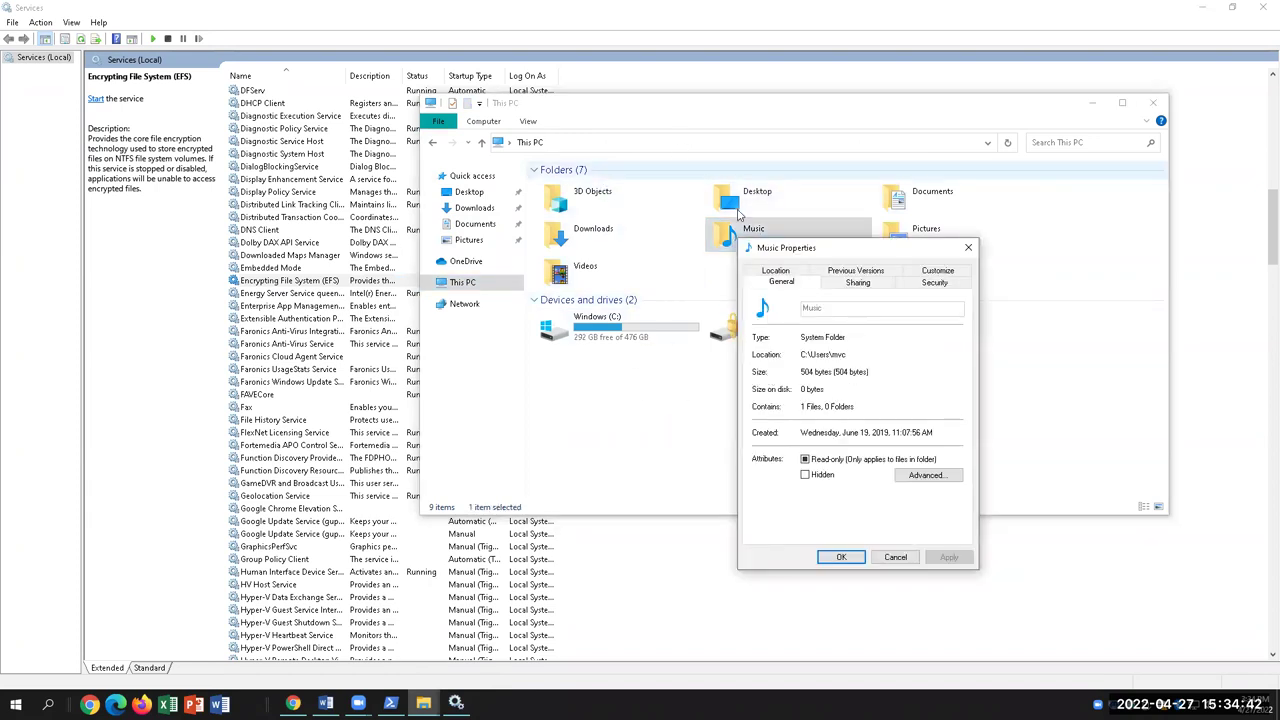
pyautogui.click(926, 474)
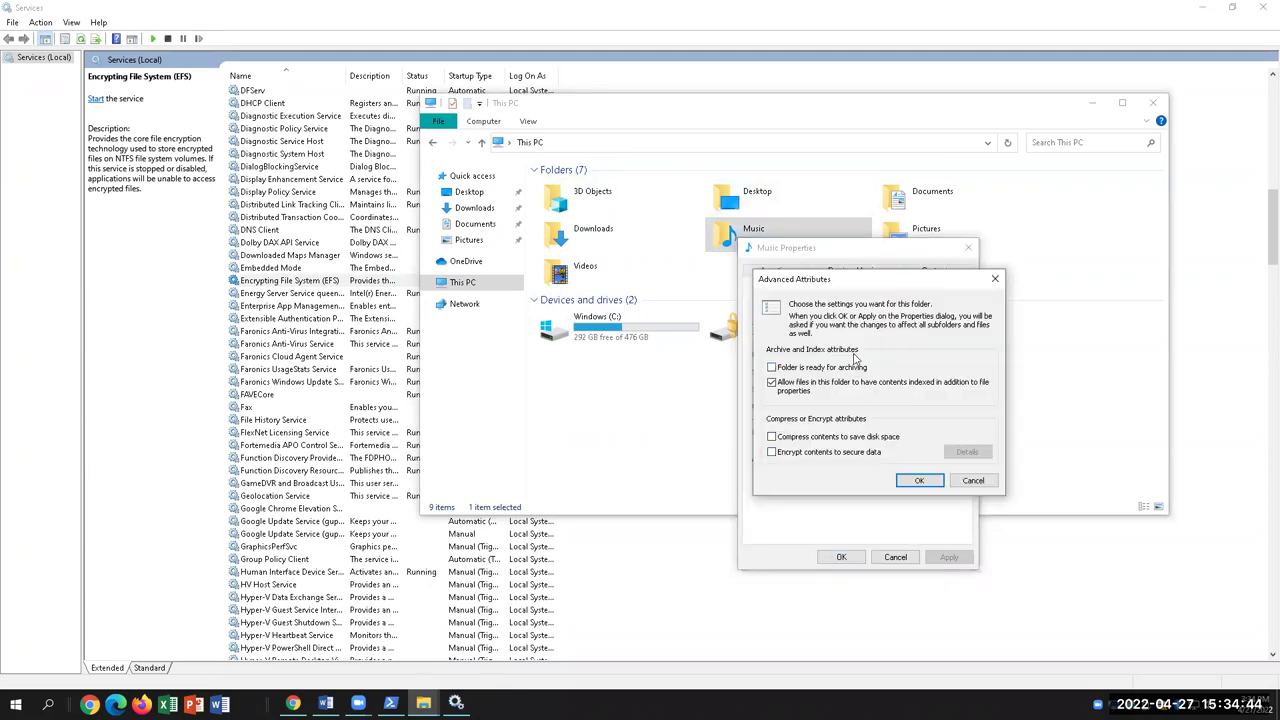
pyautogui.click(991, 282)
pyautogui.click(968, 247)
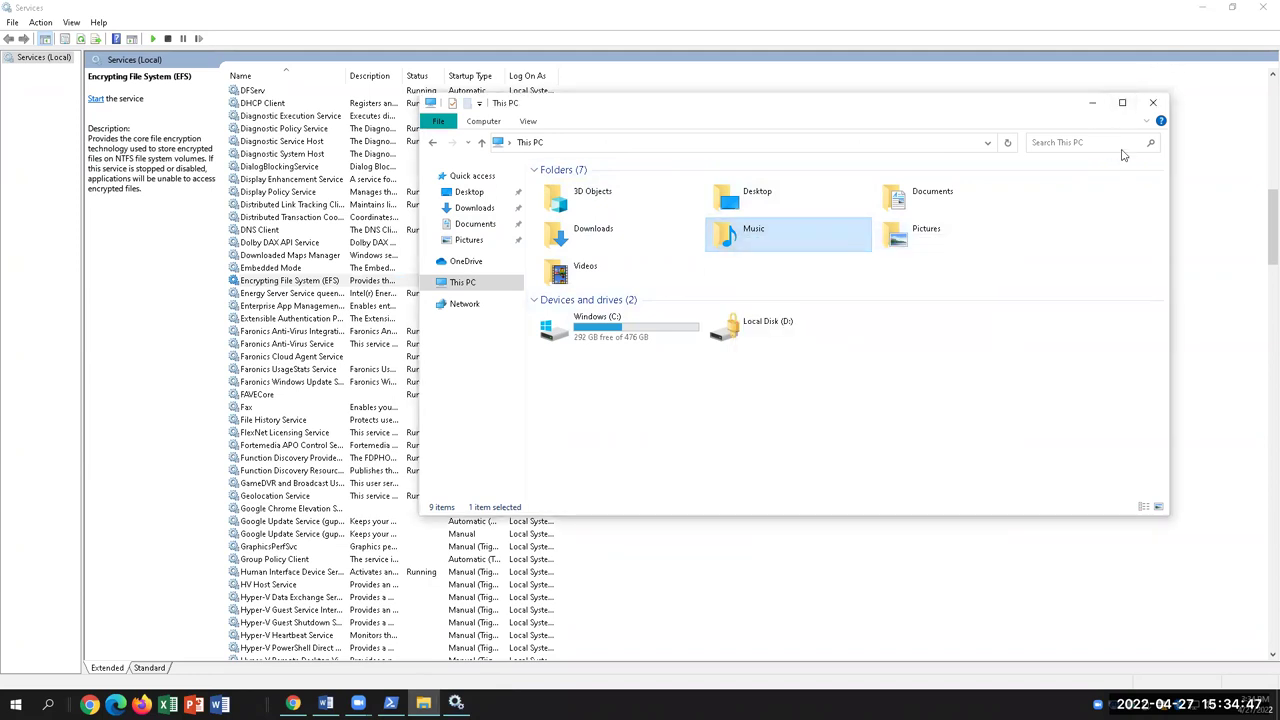
pyautogui.click(1153, 104)
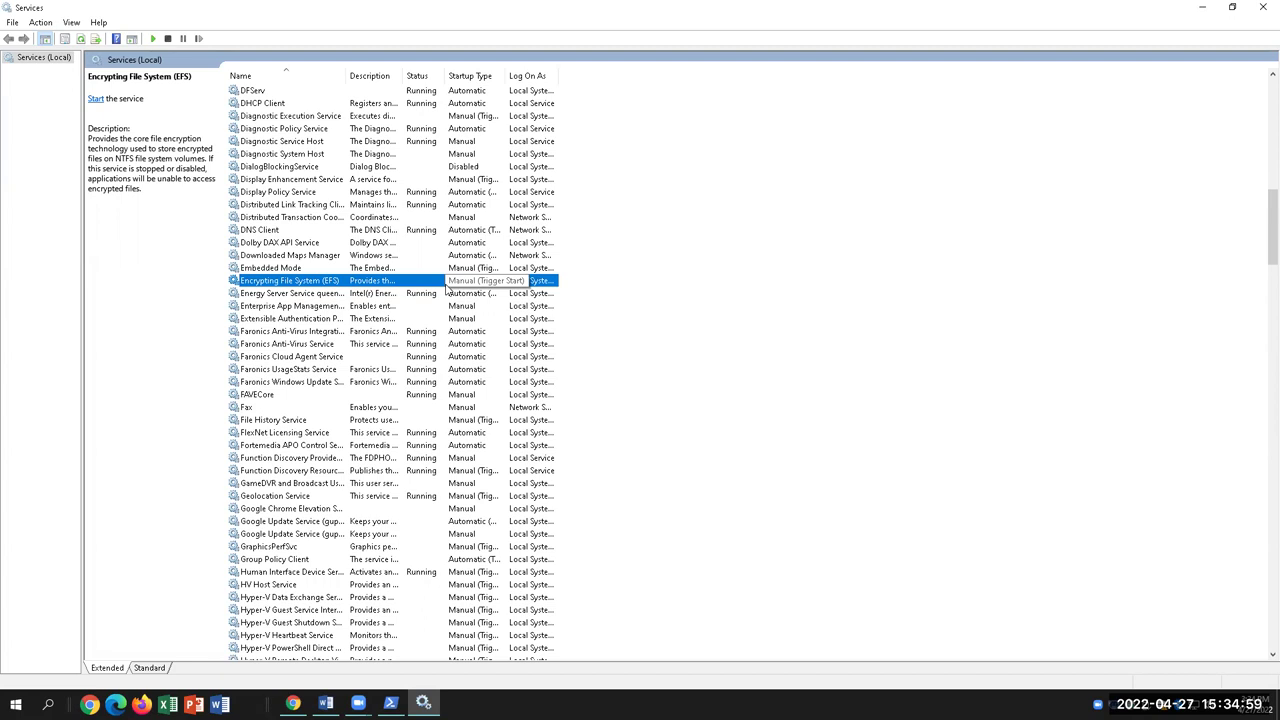
# - Check the Encrypting File System (EFS) service's available actions and its startup type in the services list
pyautogui.rightClick(442, 284)
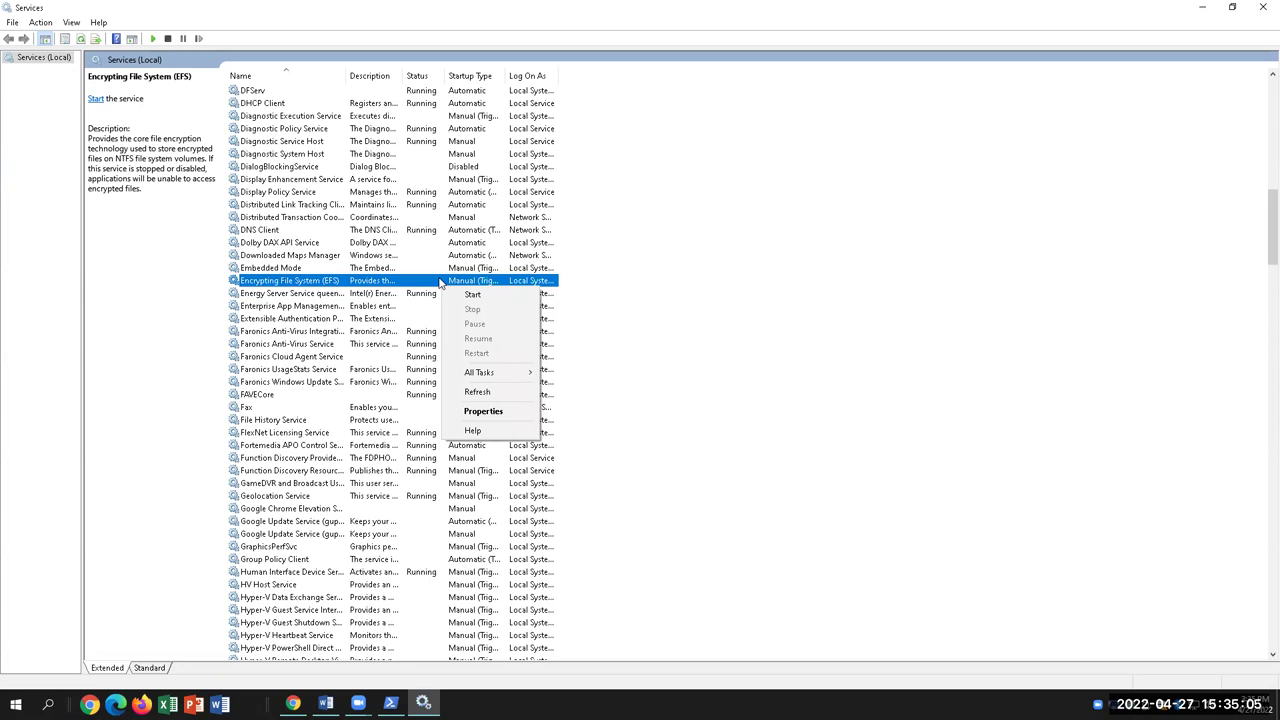
pyautogui.click(738, 295)
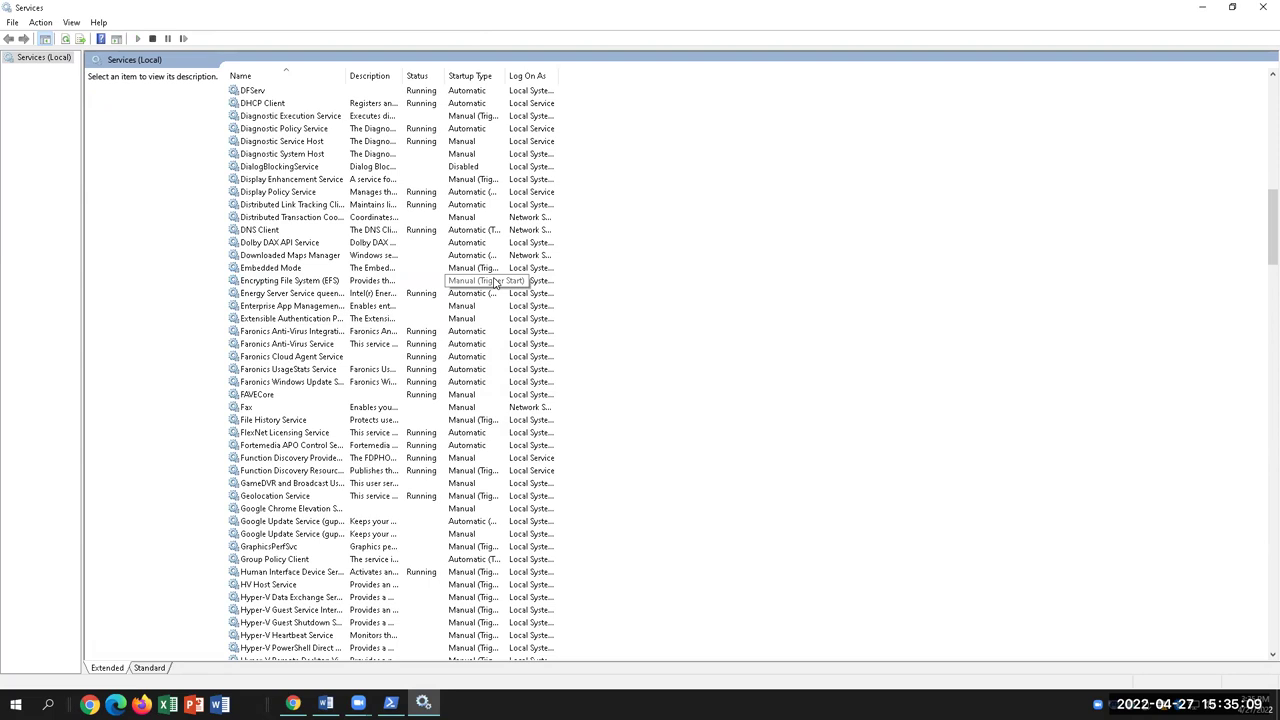
pyautogui.scroll(-1, 765, 451)
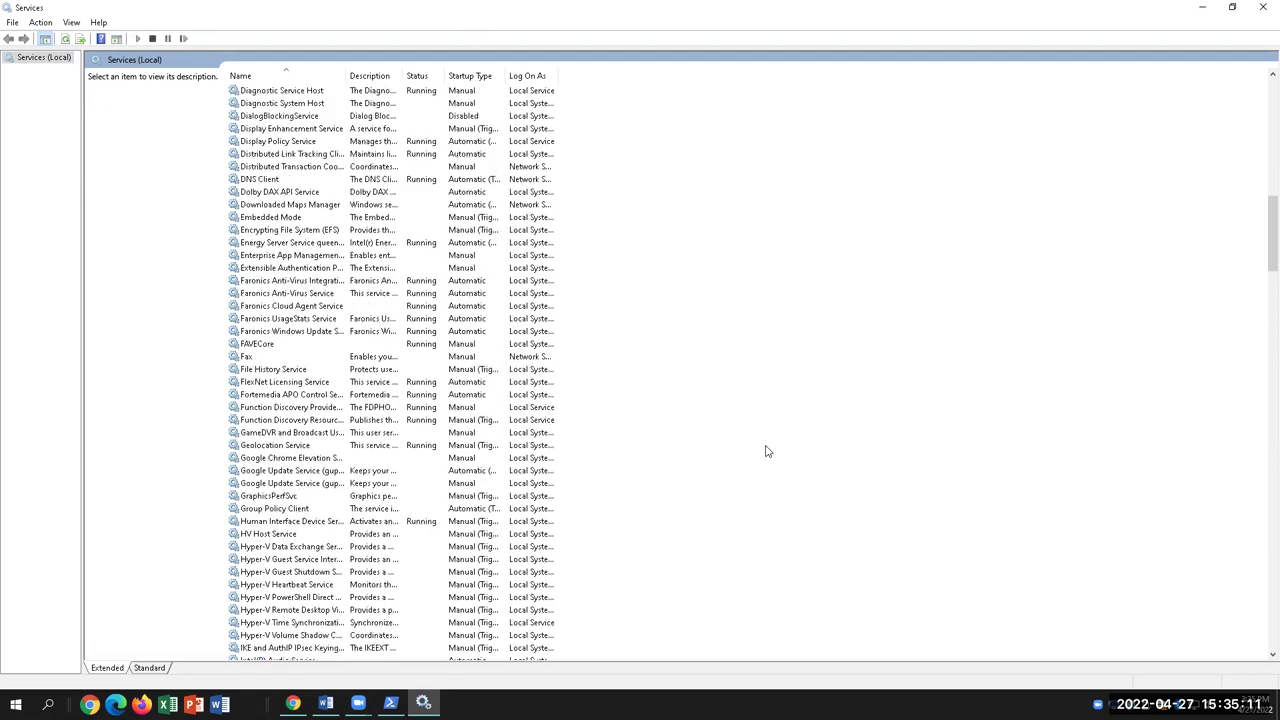
pyautogui.scroll(1, 765, 451)
pyautogui.scroll(-1, 765, 451)
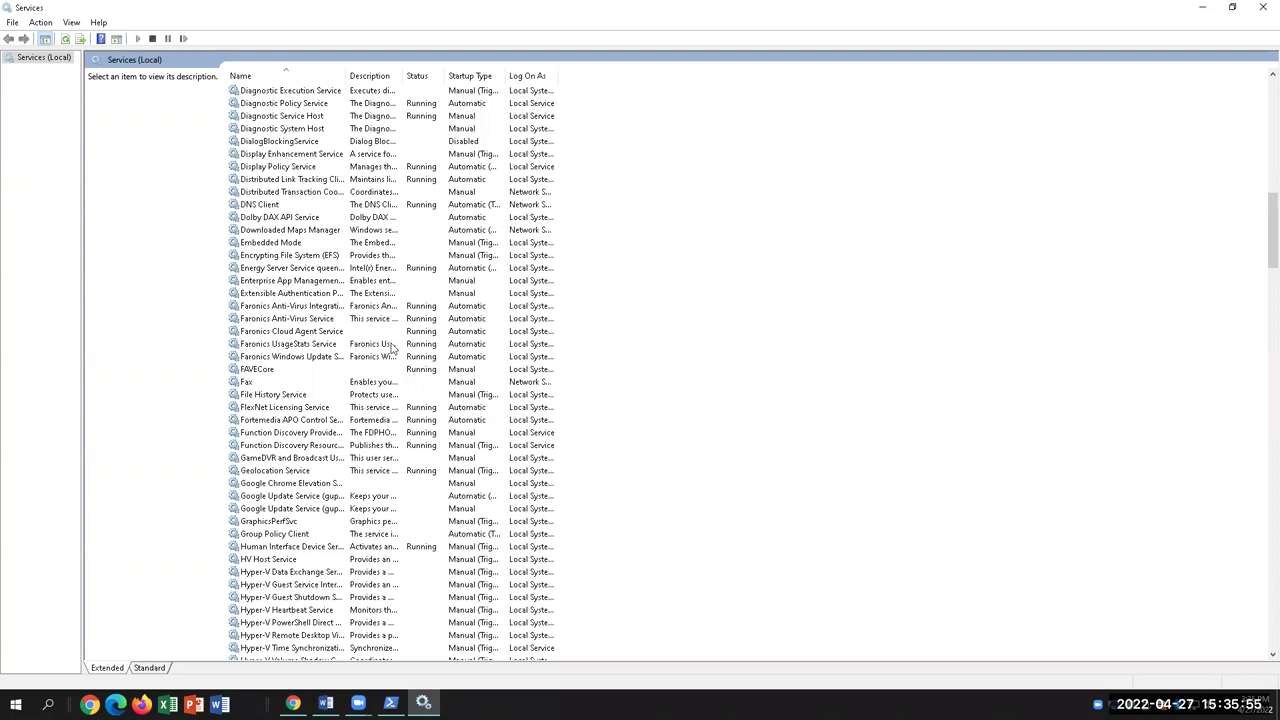
# - Switch to the CIS27 Lab 10 document in Word and answer the Startup type question under item 28 with "Manual"
pyautogui.click(325, 704)
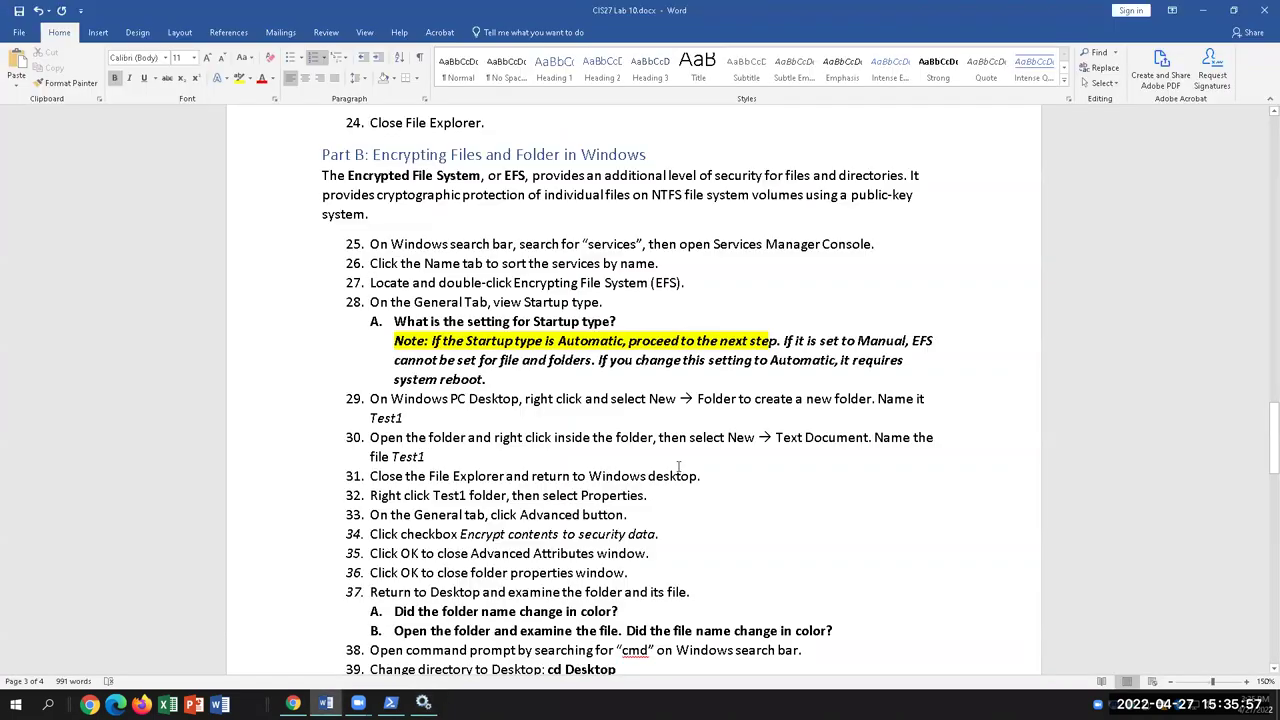
pyautogui.click(640, 301)
pyautogui.click(625, 319)
pyautogui.write('Manu')
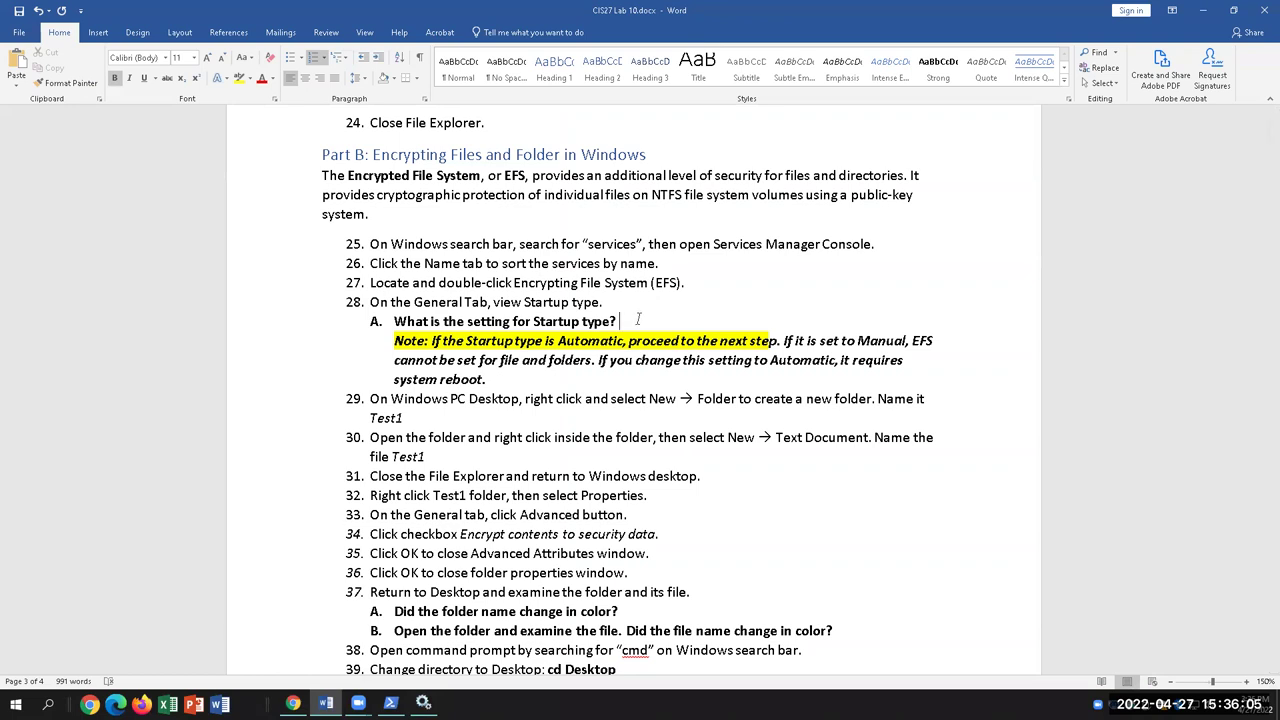
pyautogui.write('al')
pyautogui.press('BackSpace')
pyautogui.write('l')
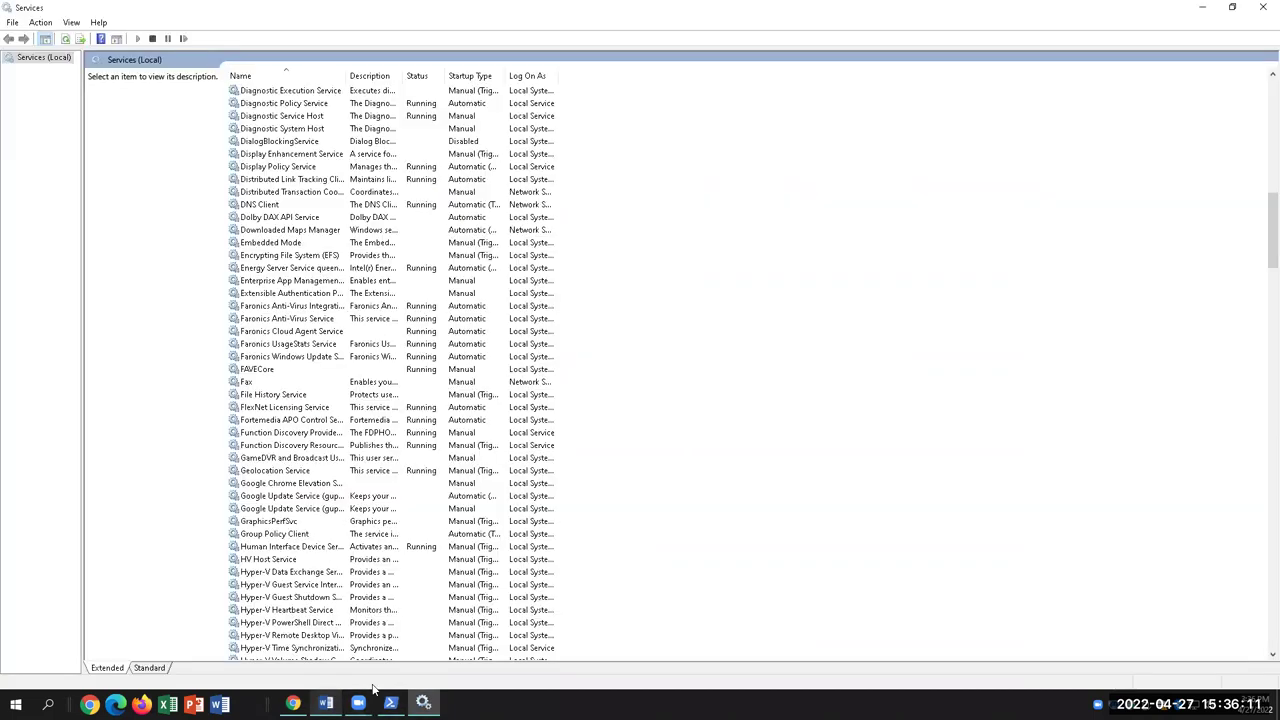
# - Recheck the Encrypting File System (EFS) entry in Services, and highlight the answer "Manual" in yellow in the Word document
pyautogui.click(423, 703)
pyautogui.click(276, 257)
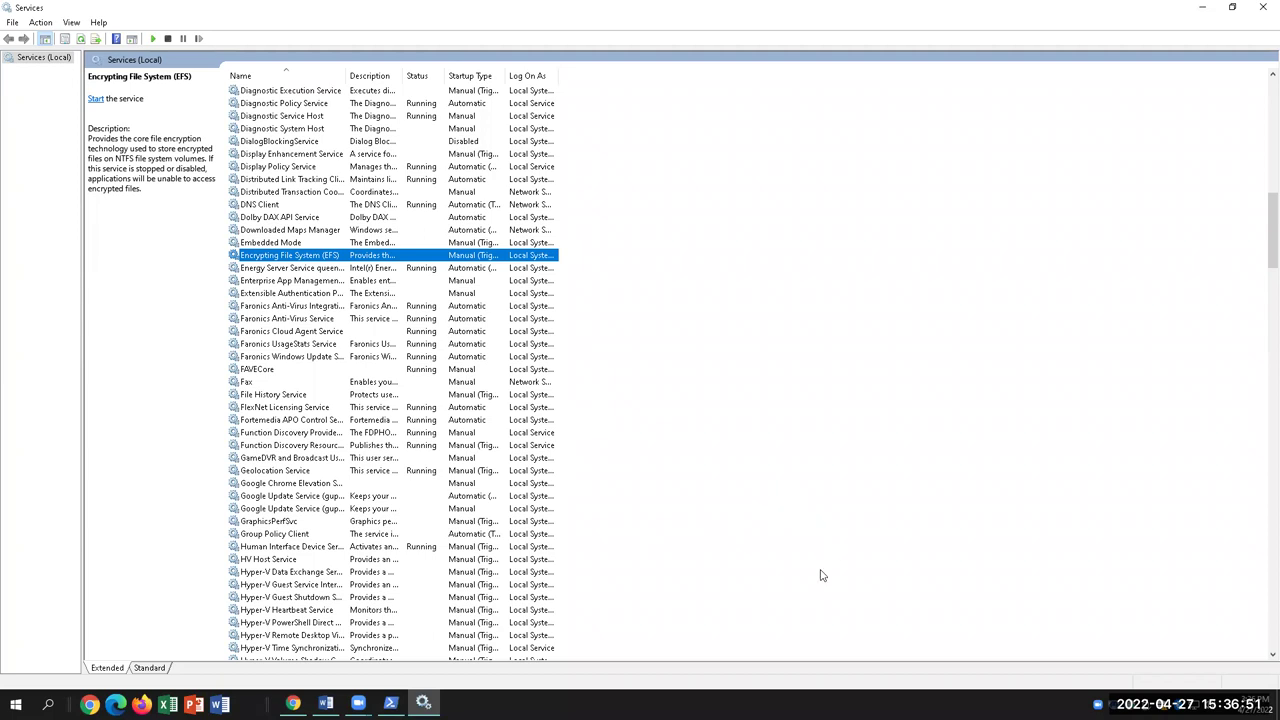
pyautogui.click(325, 703)
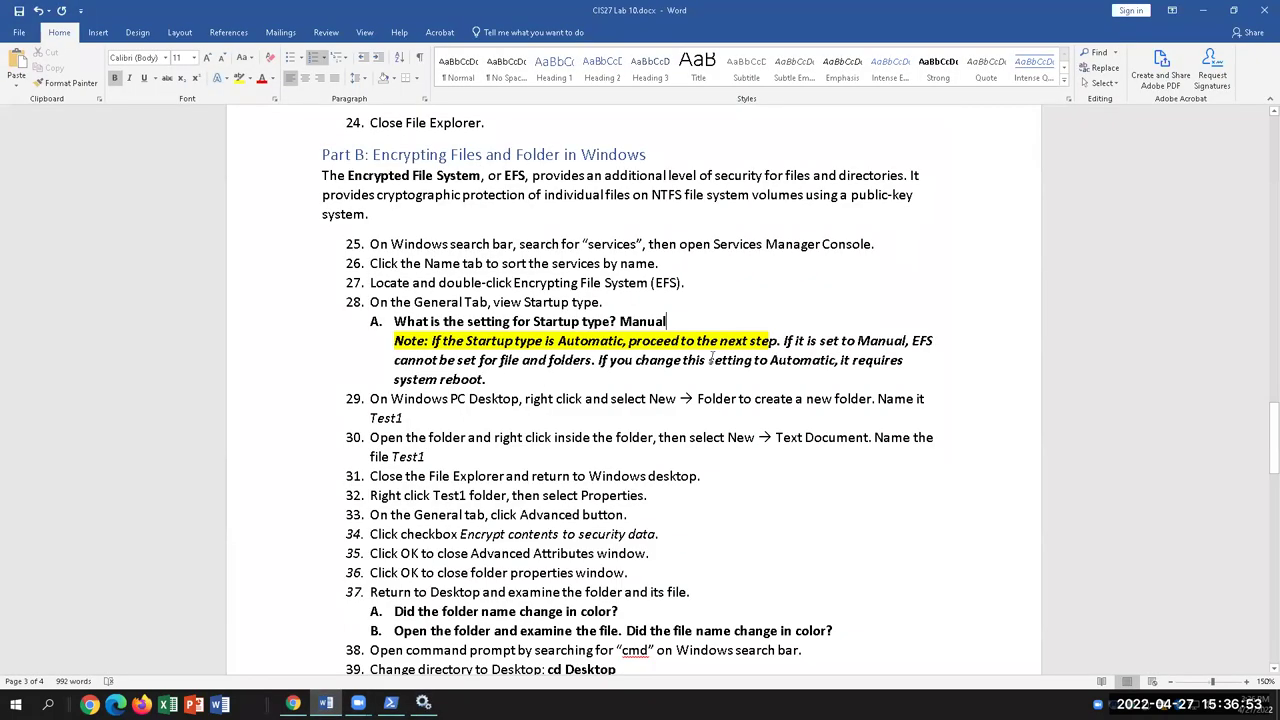
pyautogui.moveTo(668, 321); pyautogui.dragTo(619, 321)
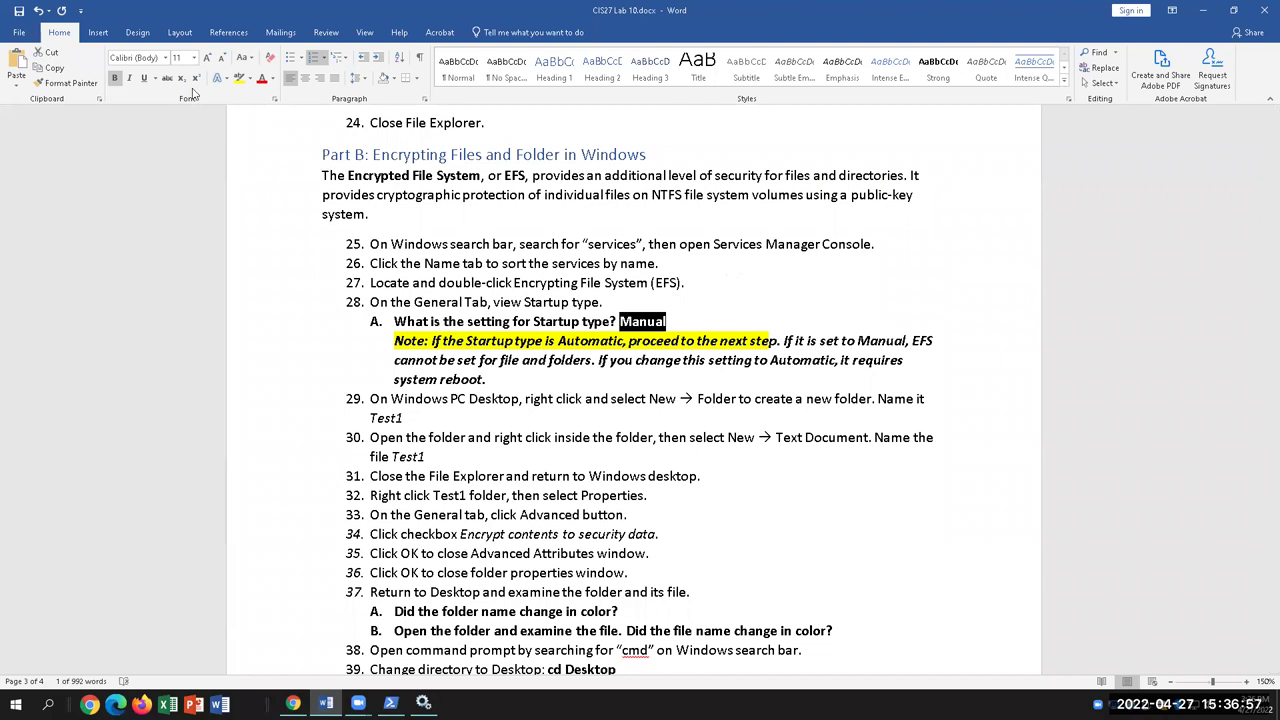
pyautogui.click(240, 80)
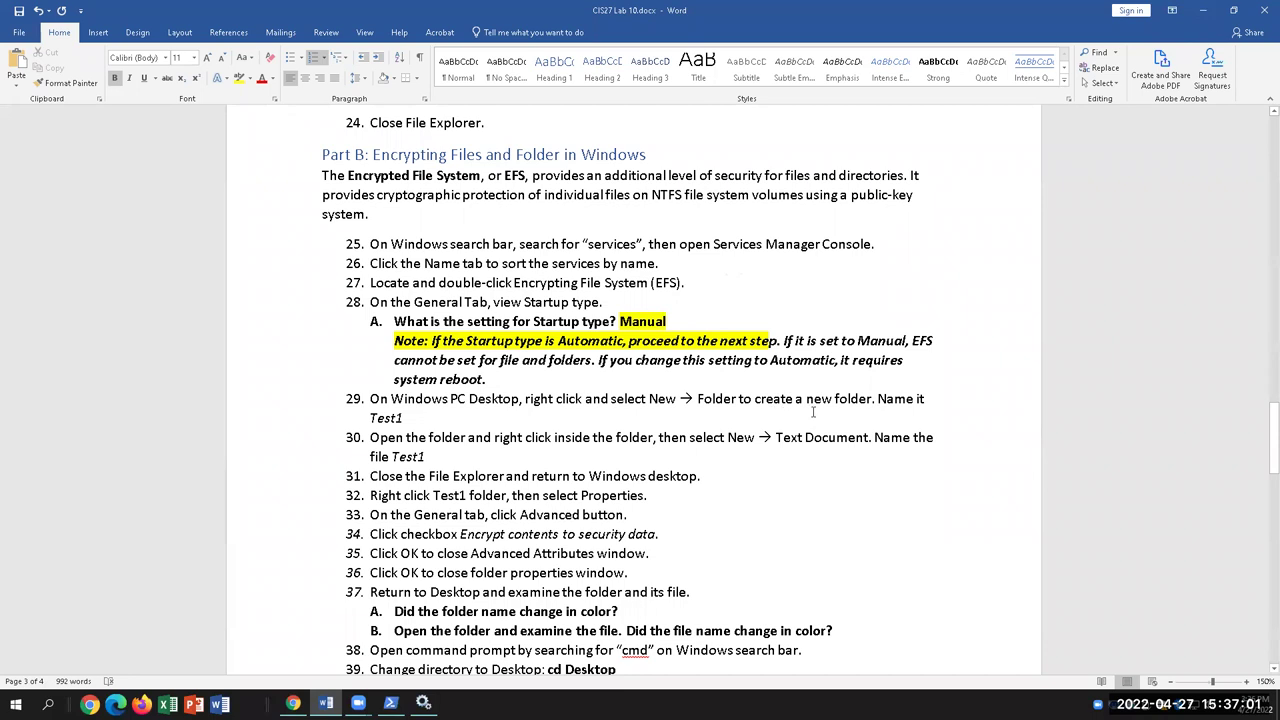
# - Minimize the Word and Services windows, and create a new folder named Test1 on the desktop
pyautogui.click(1203, 12)
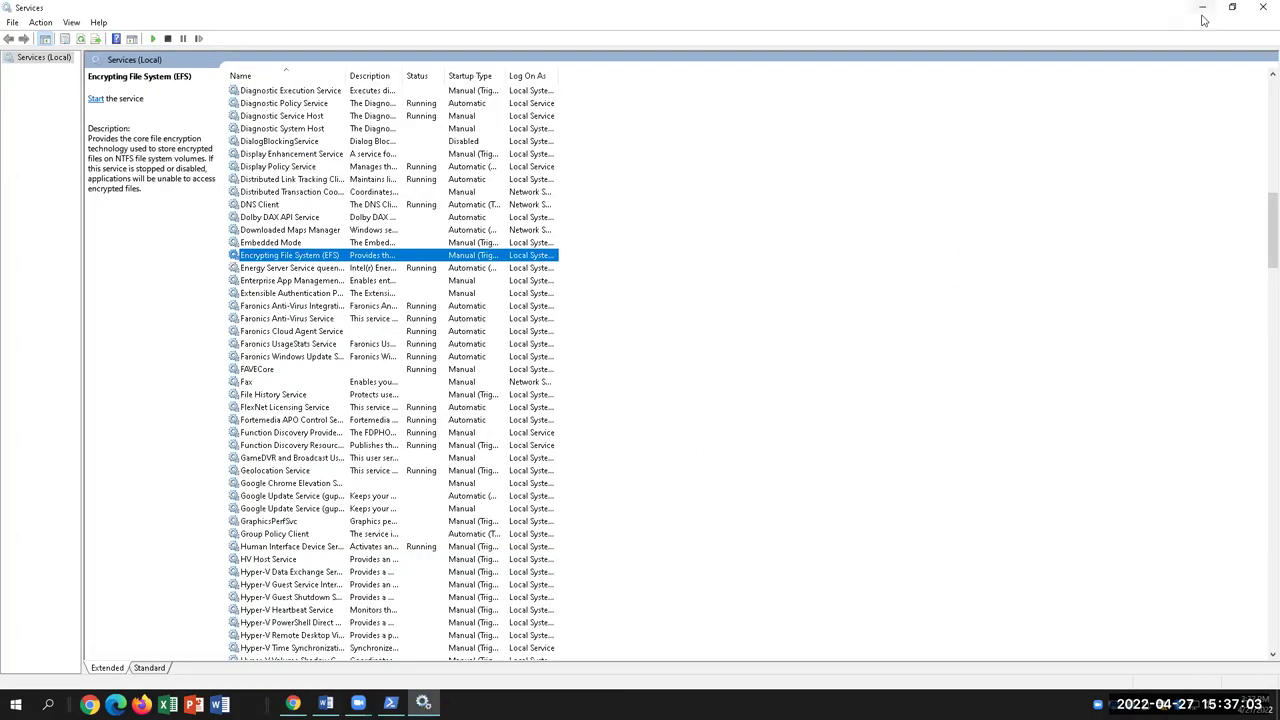
pyautogui.click(1201, 8)
pyautogui.rightClick(202, 113)
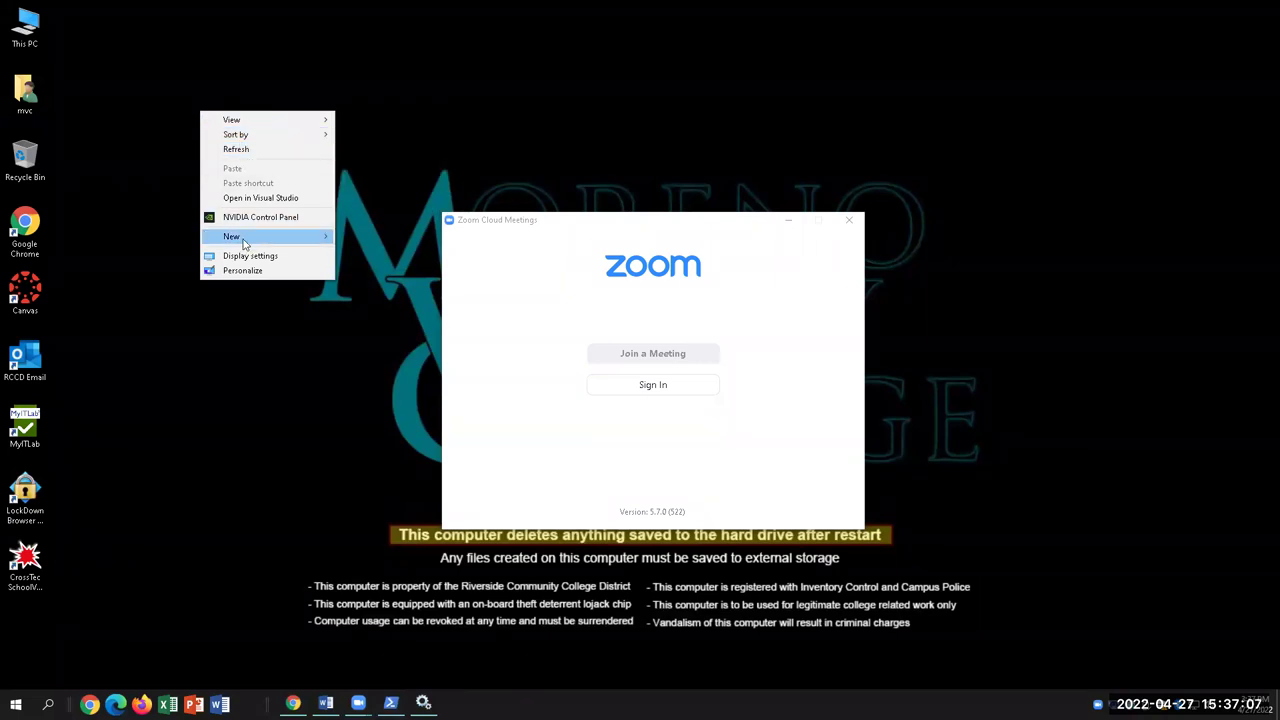
pyautogui.moveTo(243, 242)
pyautogui.click(364, 237)
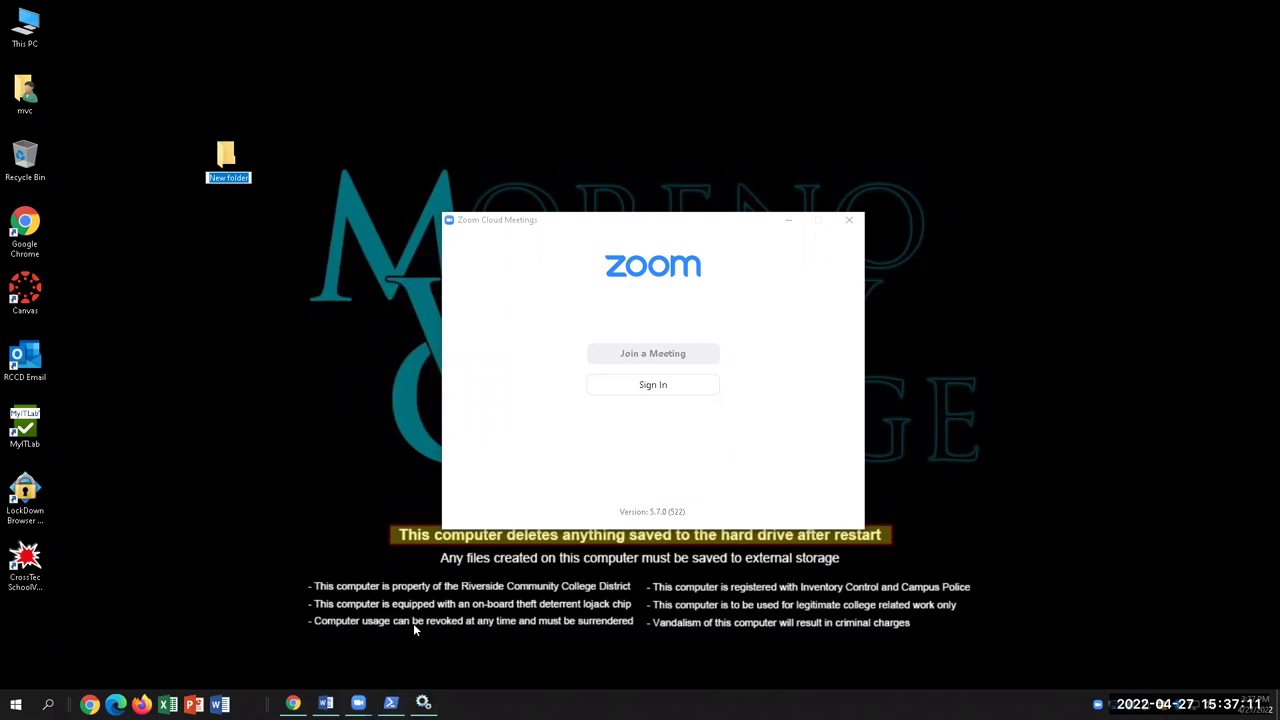
pyautogui.write('Test1')
# - Consult the lab instructions in Word, open the Test1 desktop folder, and create a text document named Test1.txt inside it
pyautogui.click(325, 703)
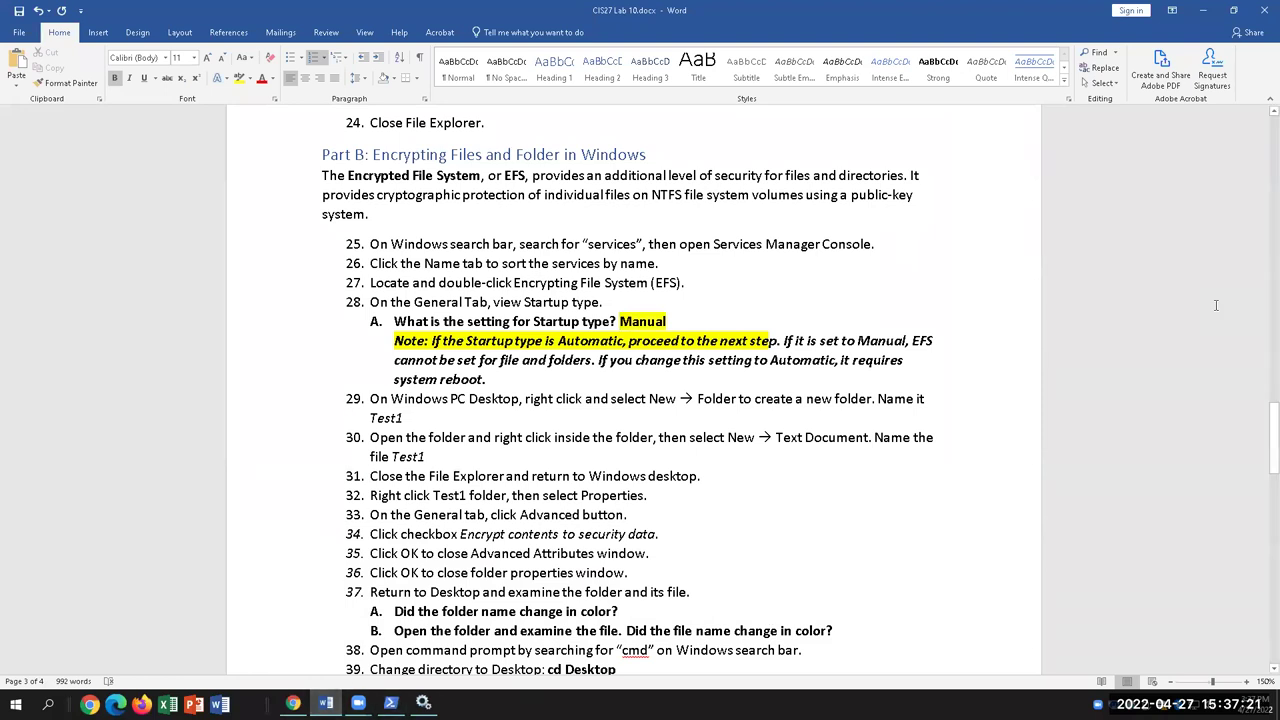
pyautogui.click(1203, 10)
pyautogui.doubleClick(250, 168)
pyautogui.rightClick(740, 289)
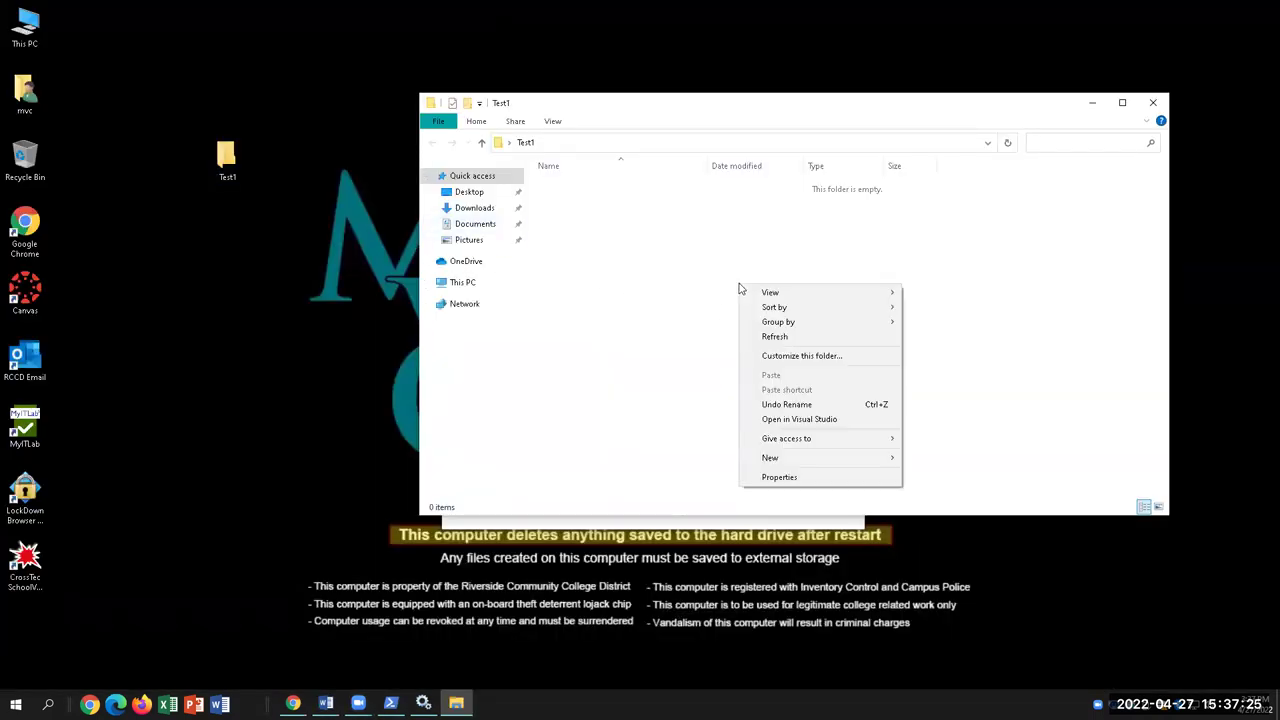
pyautogui.moveTo(805, 462)
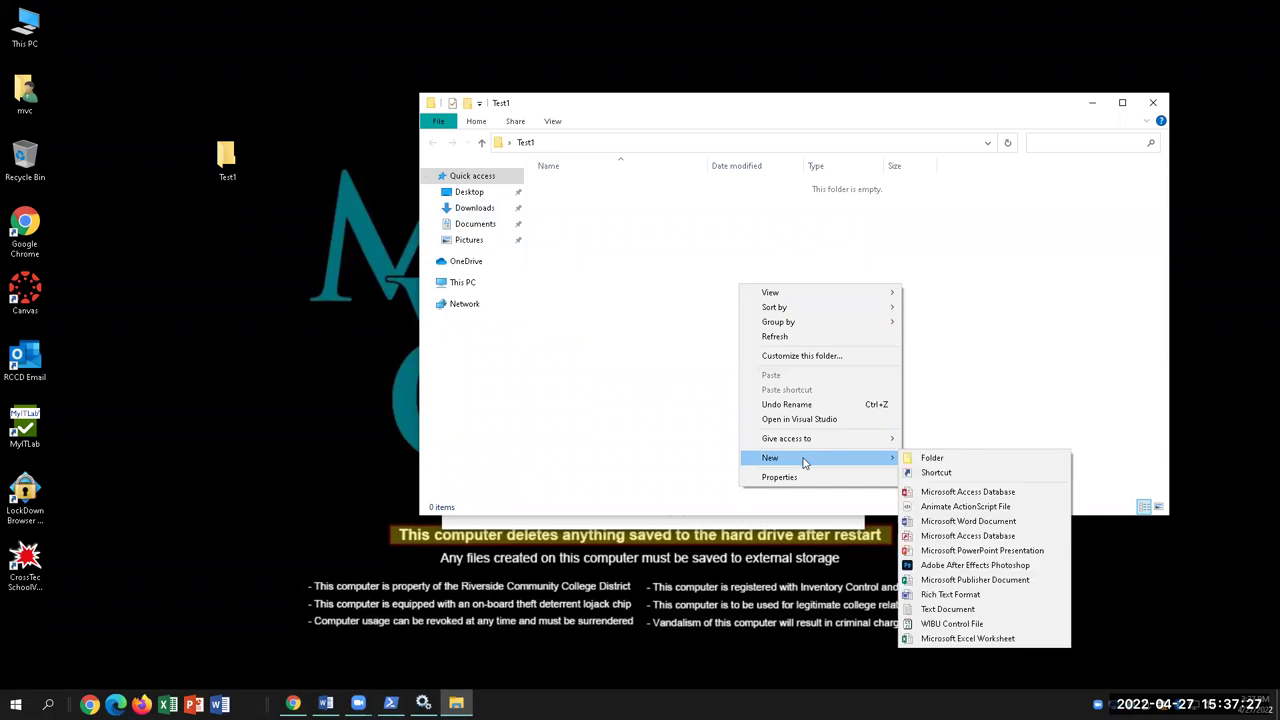
pyautogui.click(984, 612)
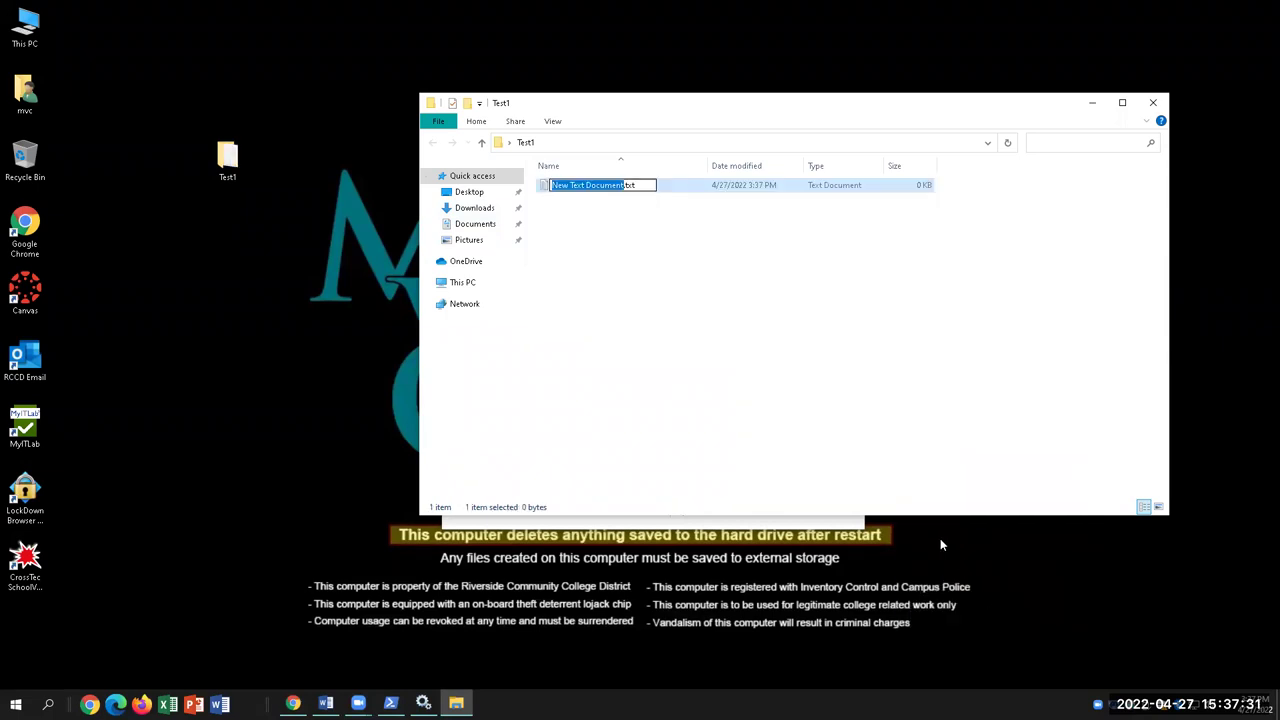
pyautogui.write('Test')
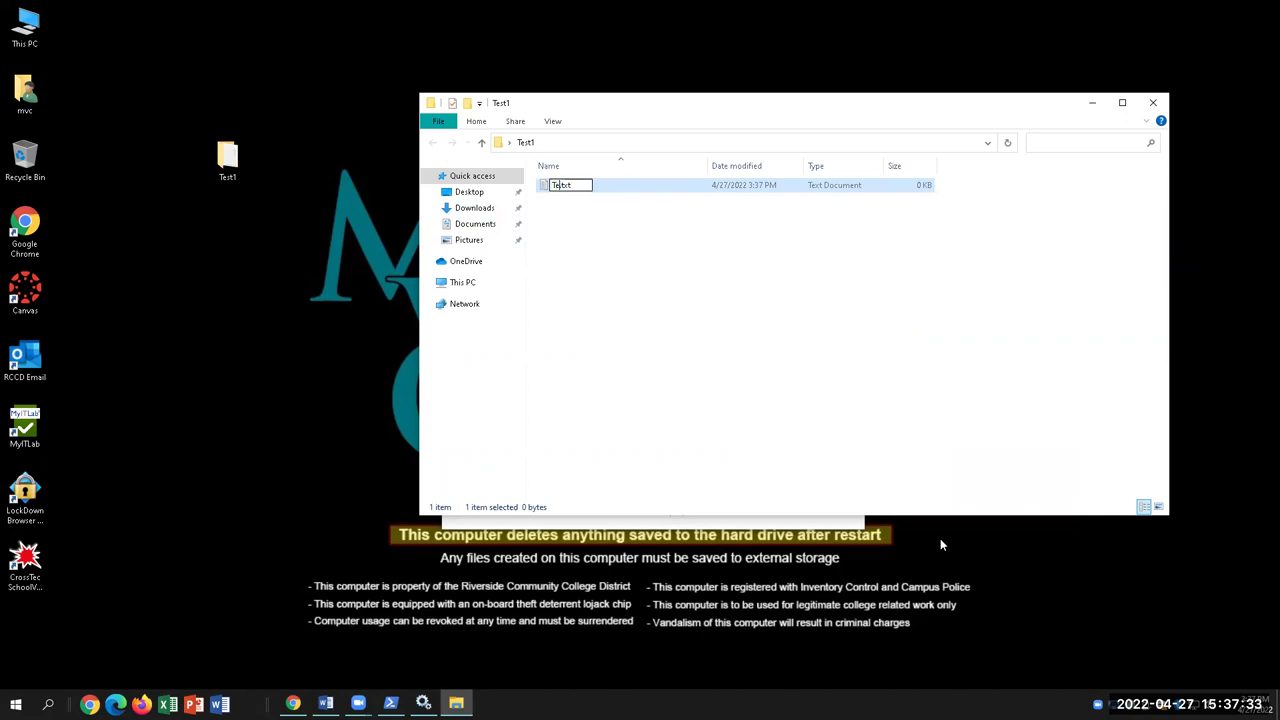
pyautogui.write('1')
pyautogui.click(872, 401)
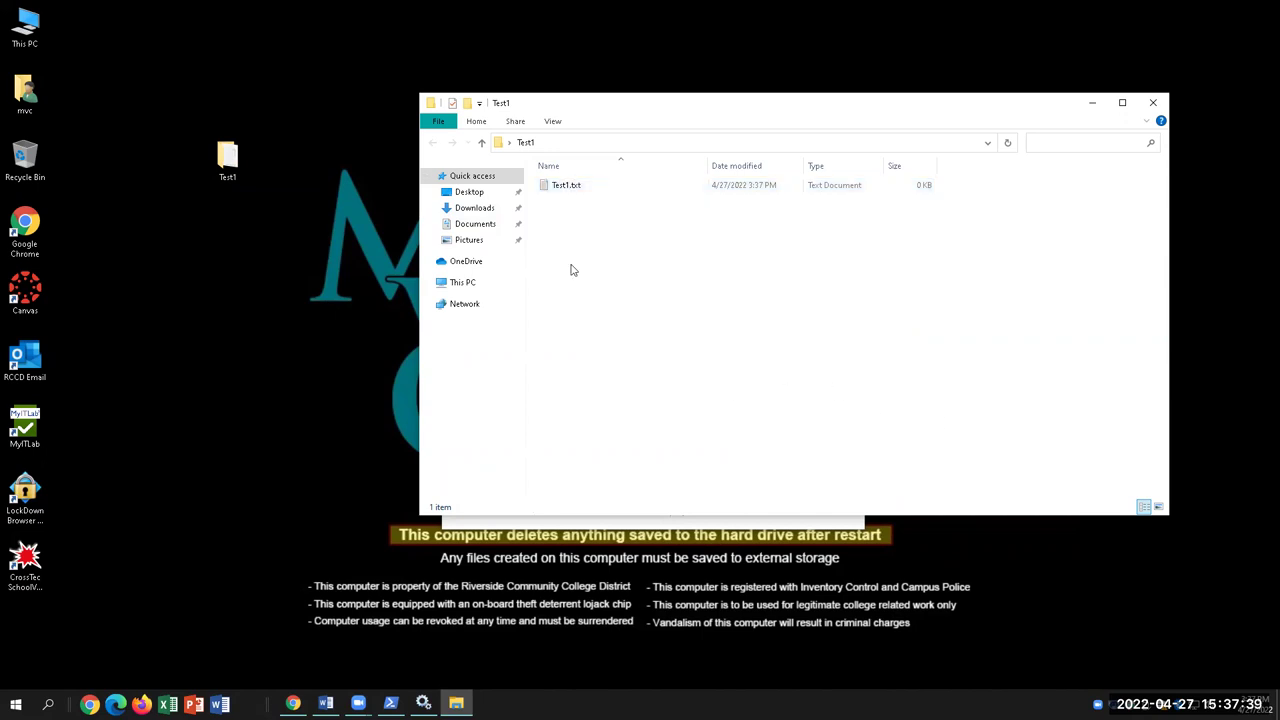
# - Review instruction 30 in the Word lab document, and close the Test1 folder window in File Explorer
pyautogui.click(326, 703)
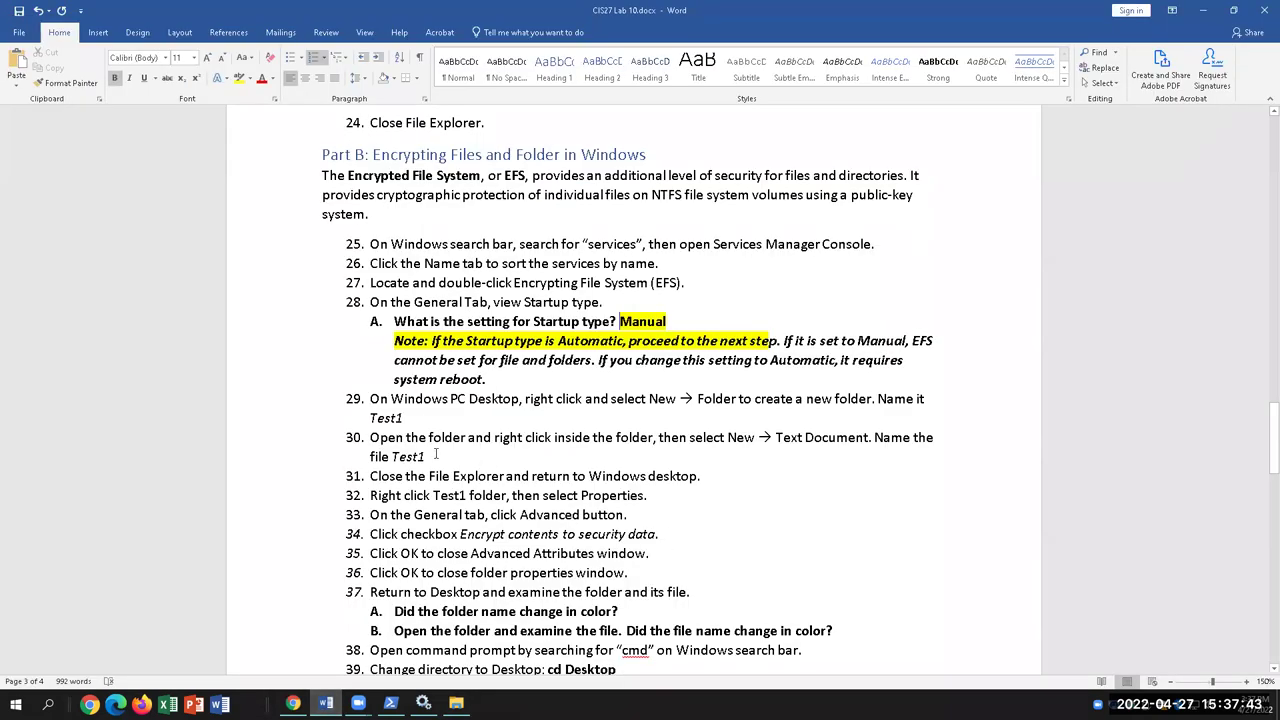
pyautogui.tripleClick(436, 454)
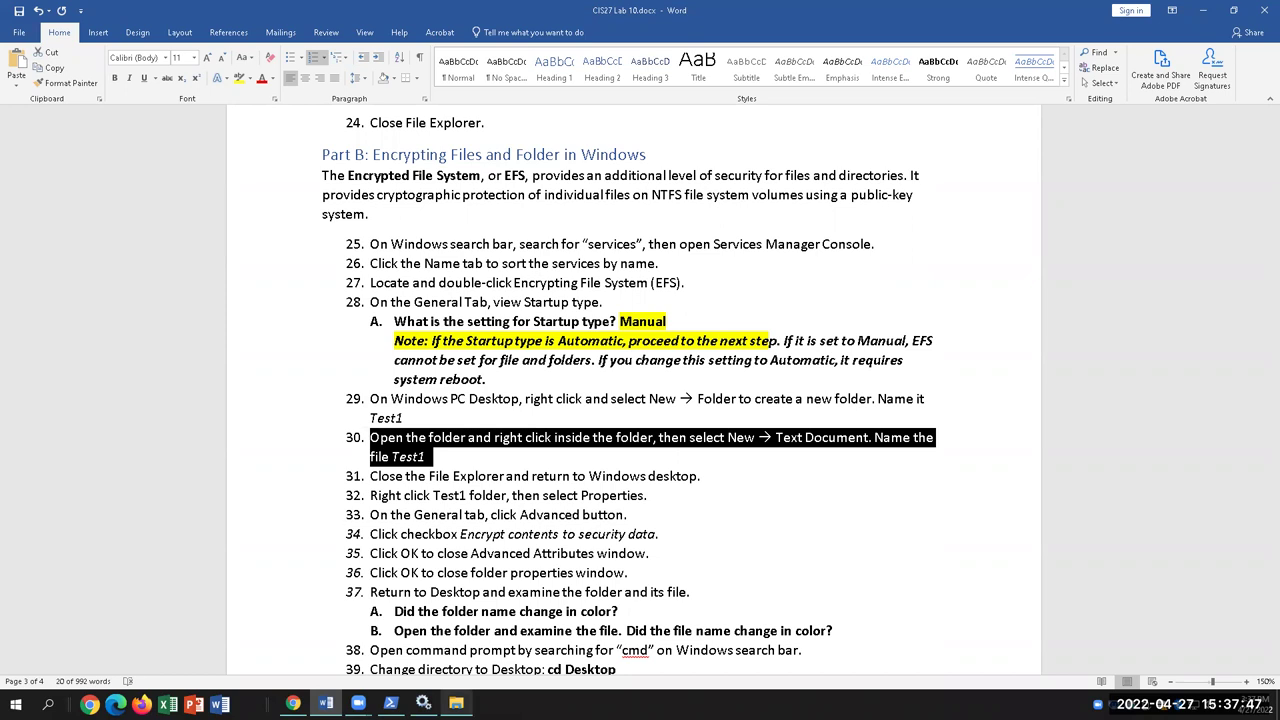
pyautogui.click(456, 703)
pyautogui.click(1152, 103)
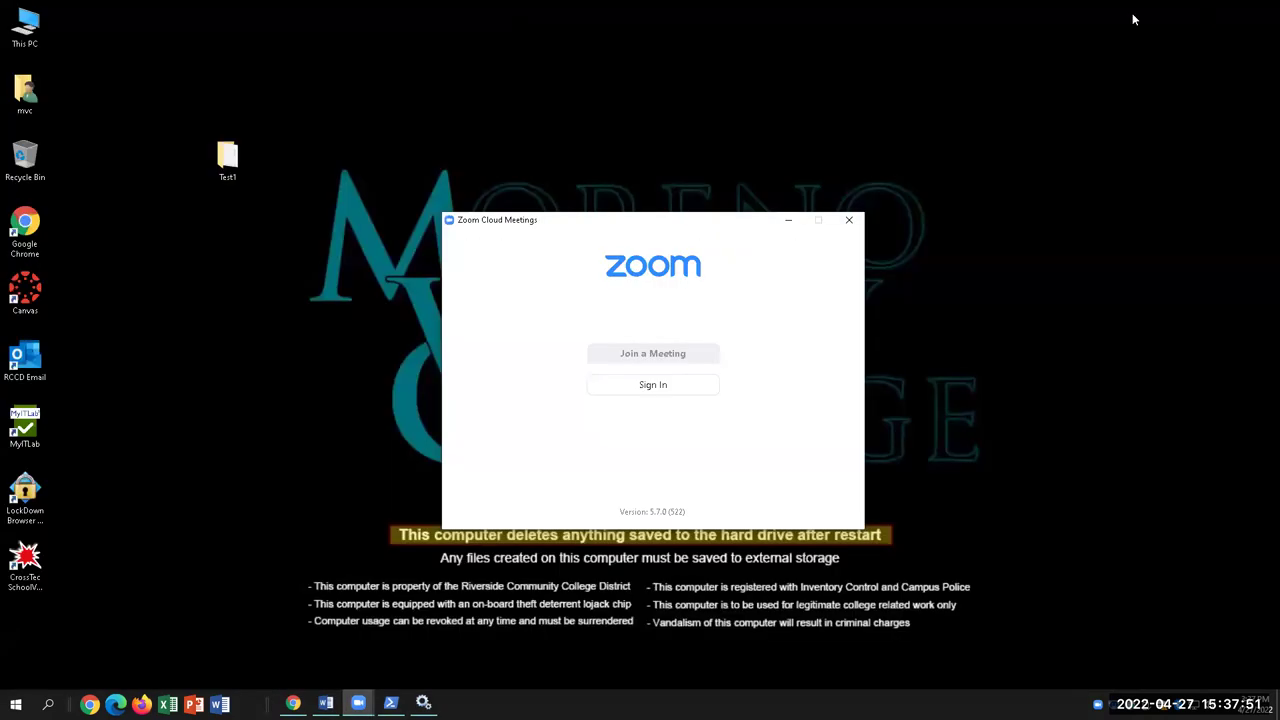
# - Minimize the Zoom window, and encrypt the contents of the Test1 desktop folder, applying the change to the folder, subfolders and files
pyautogui.click(1204, 12)
pyautogui.rightClick(229, 162)
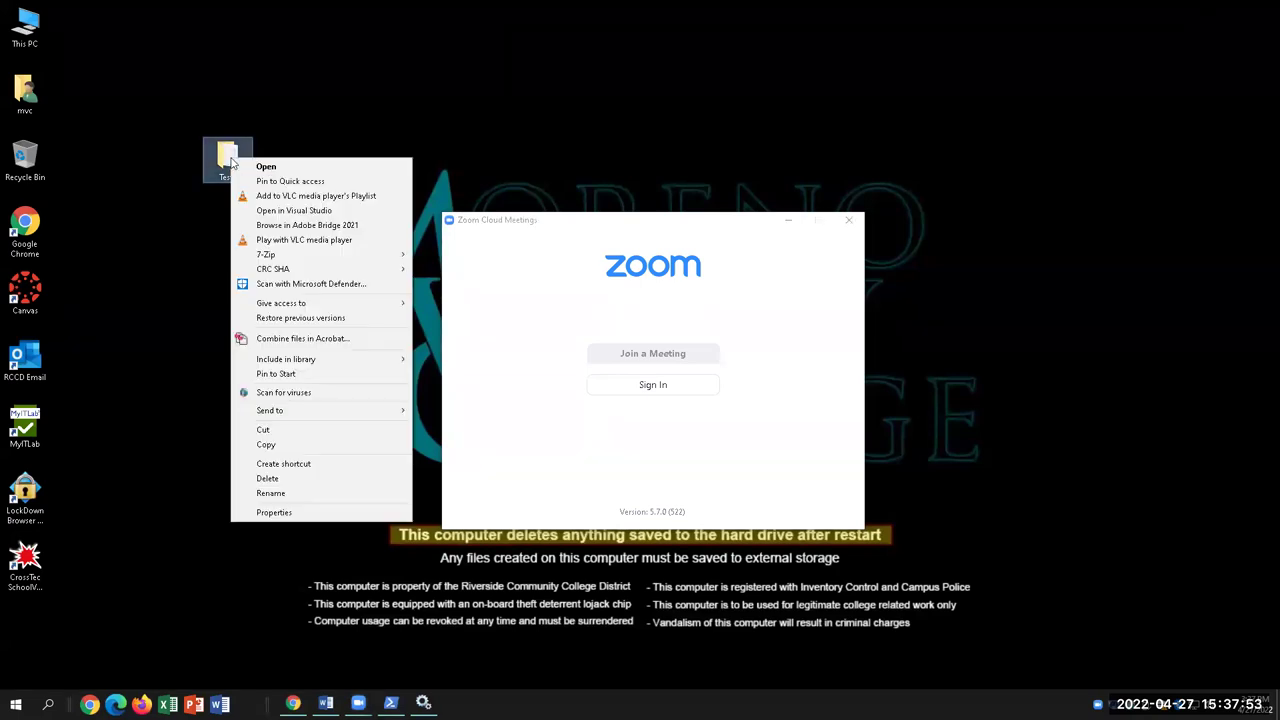
pyautogui.click(274, 512)
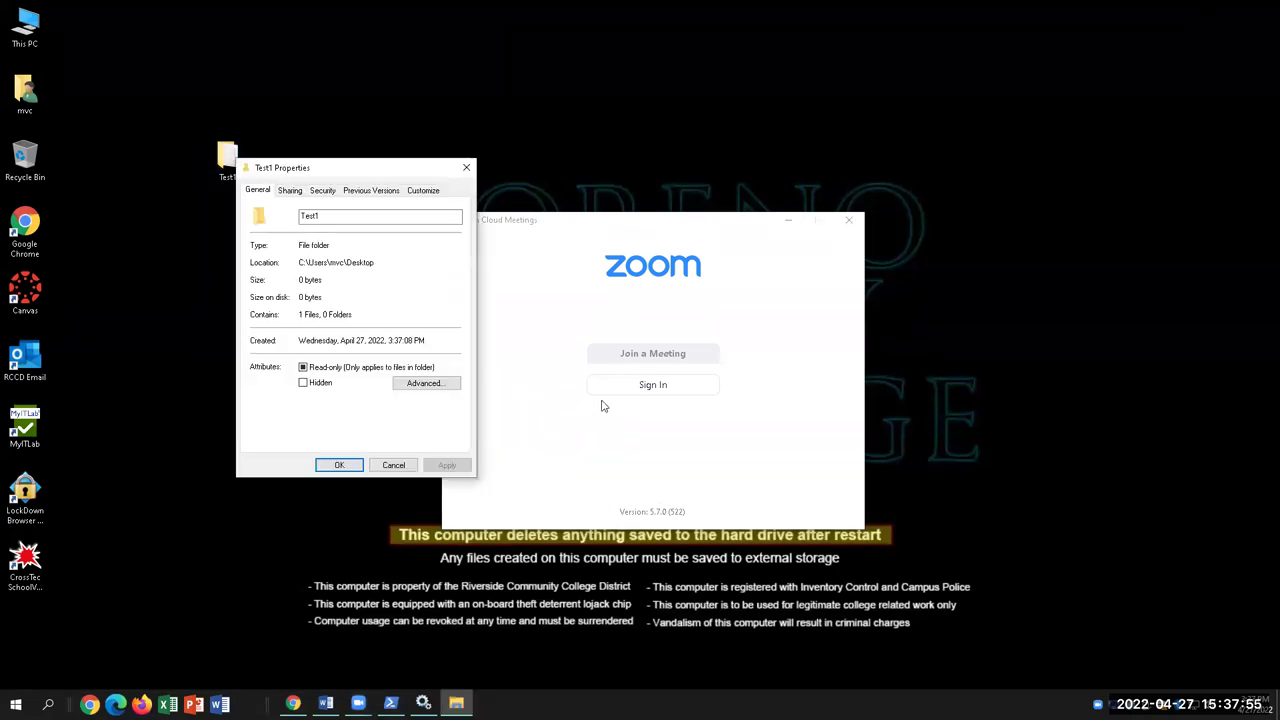
pyautogui.click(787, 220)
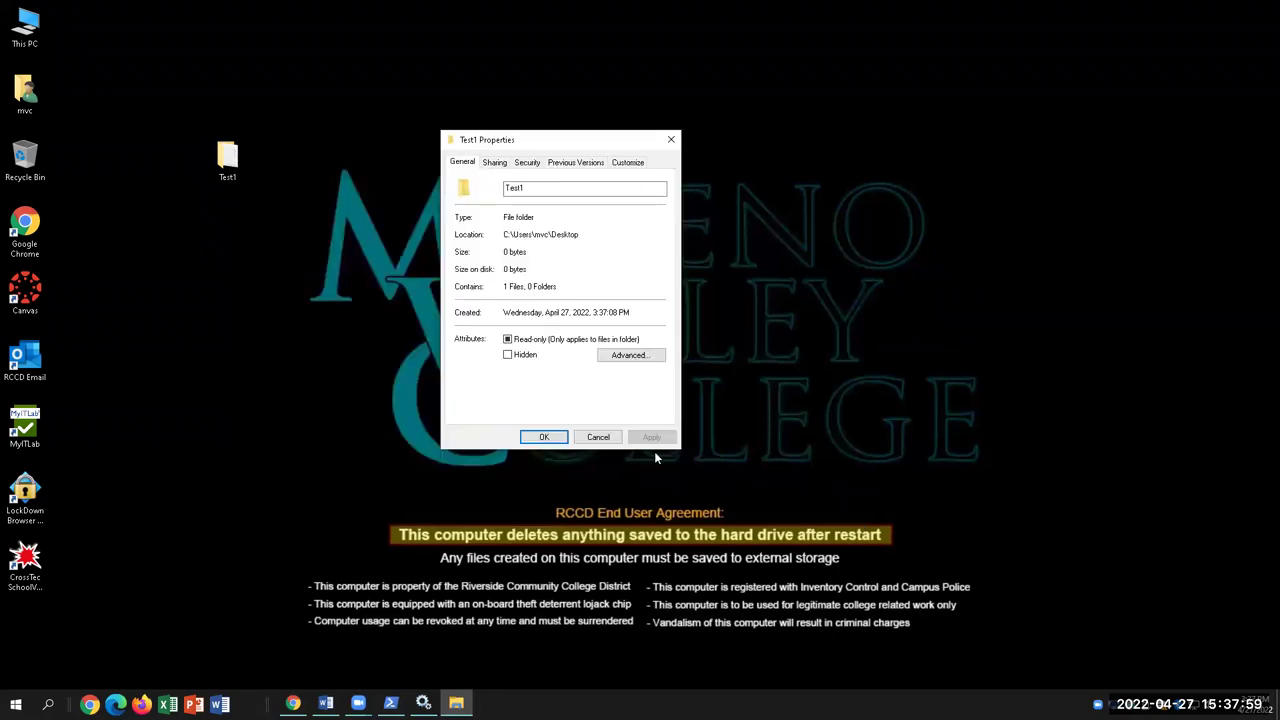
pyautogui.click(638, 362)
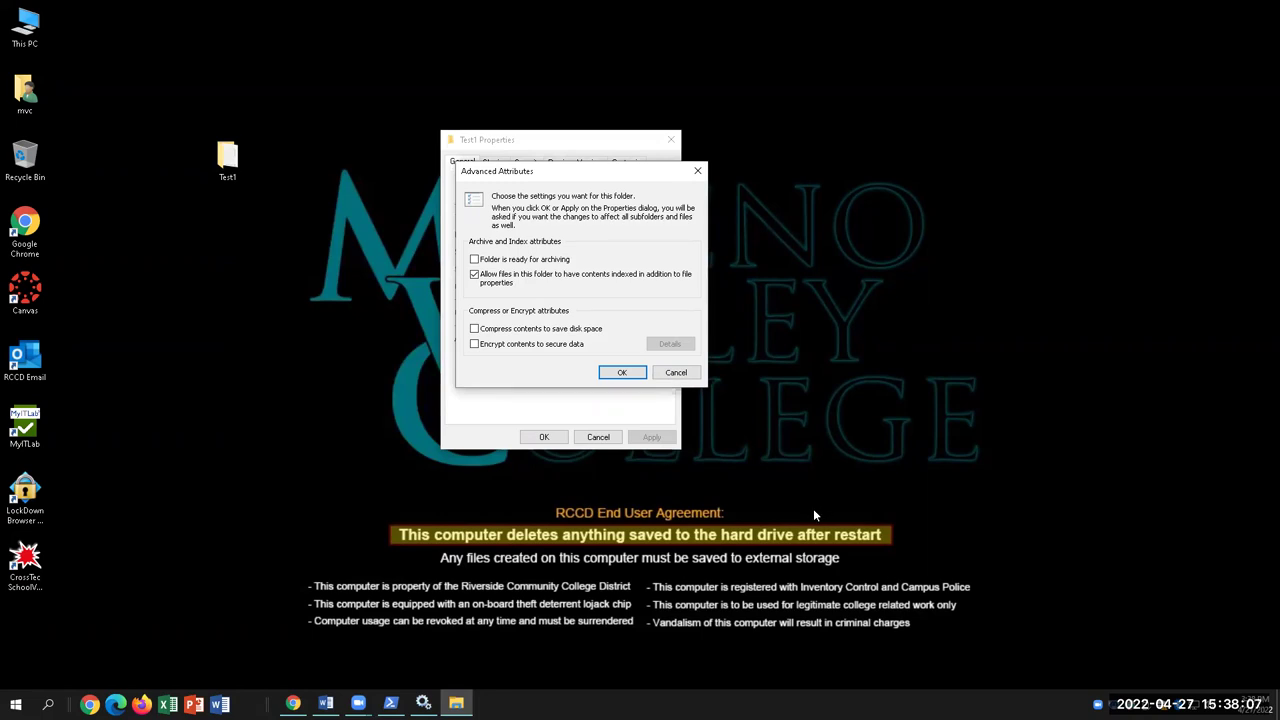
pyautogui.click(474, 344)
pyautogui.click(612, 375)
pyautogui.click(651, 437)
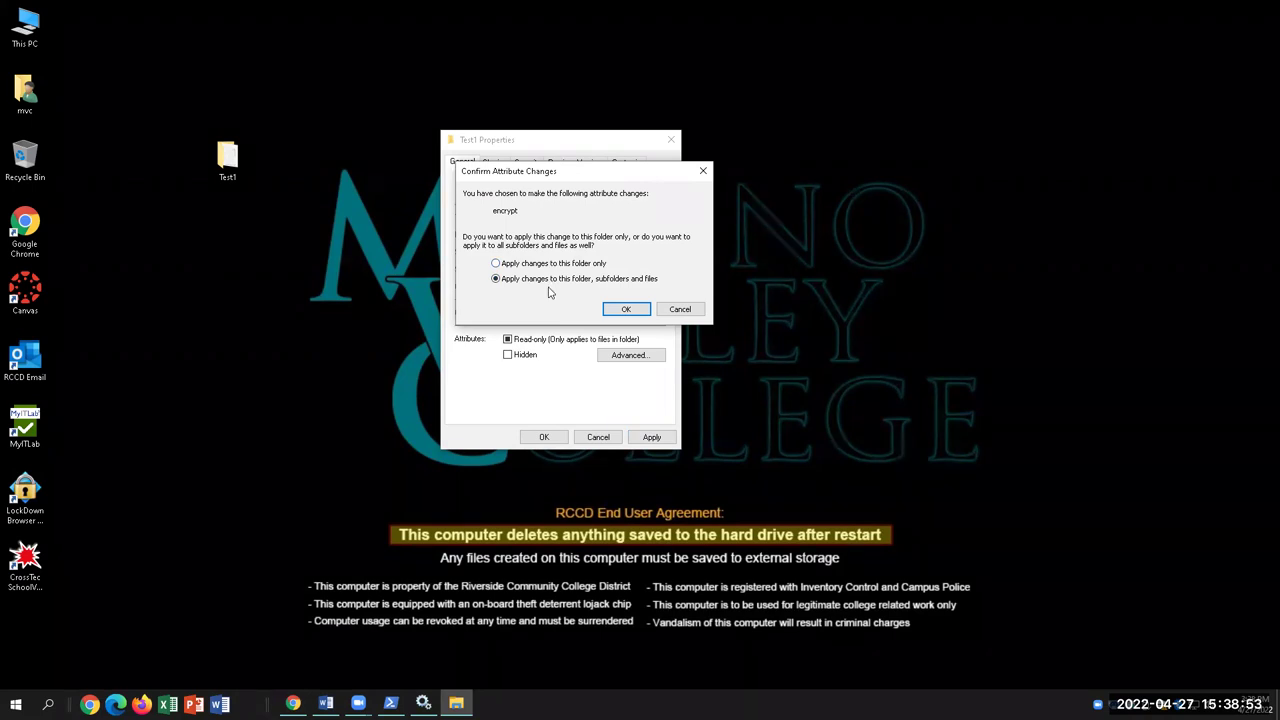
pyautogui.click(627, 310)
pyautogui.click(544, 437)
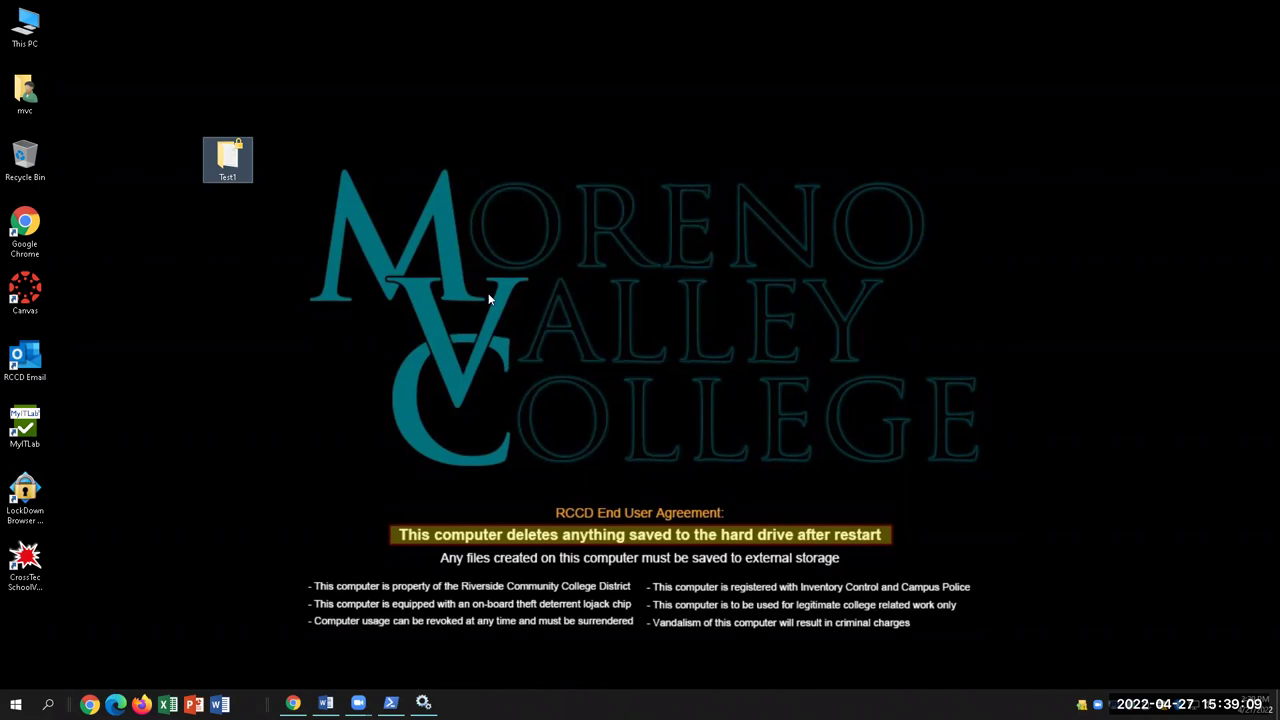
# - Open the Test1 desktop folder to examine its text file, and switch to Word to read instruction 37 of the lab
pyautogui.doubleClick(228, 160)
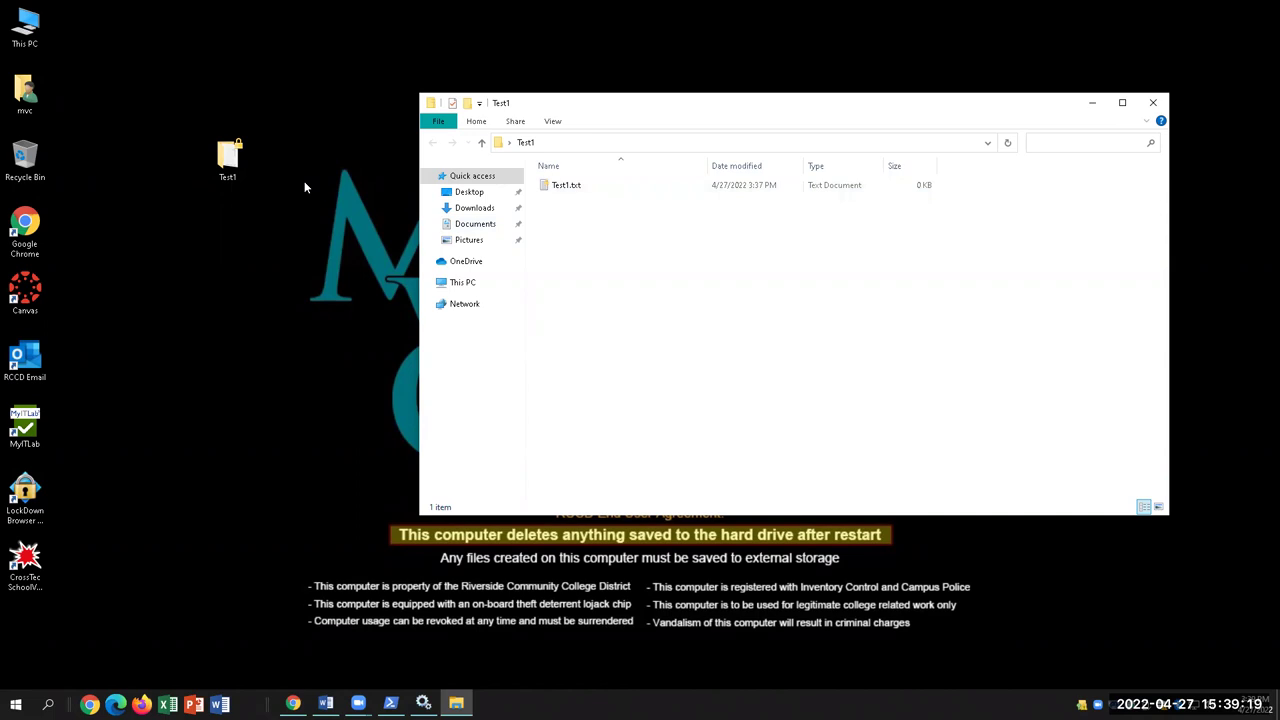
pyautogui.click(325, 703)
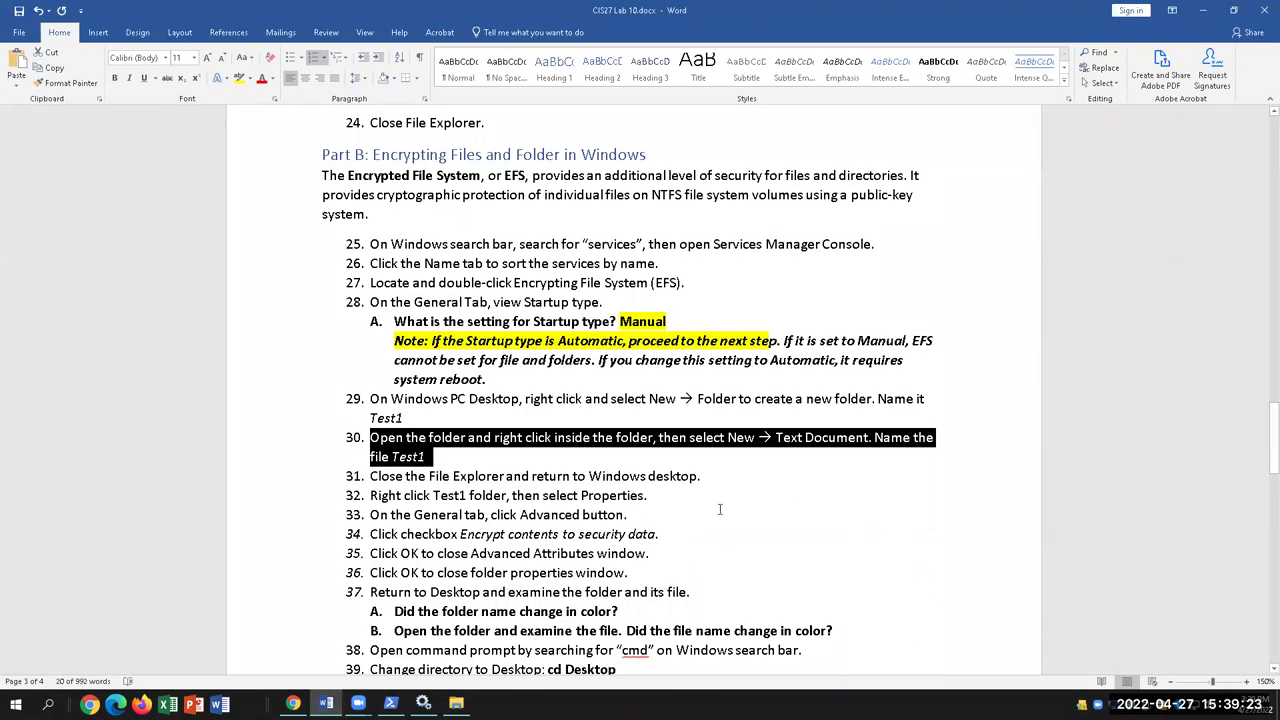
pyautogui.click(735, 520)
pyautogui.scroll(-1, 735, 521)
pyautogui.scroll(-1, 735, 520)
pyautogui.press('Down')
pyautogui.press('Down')
pyautogui.press('Down')
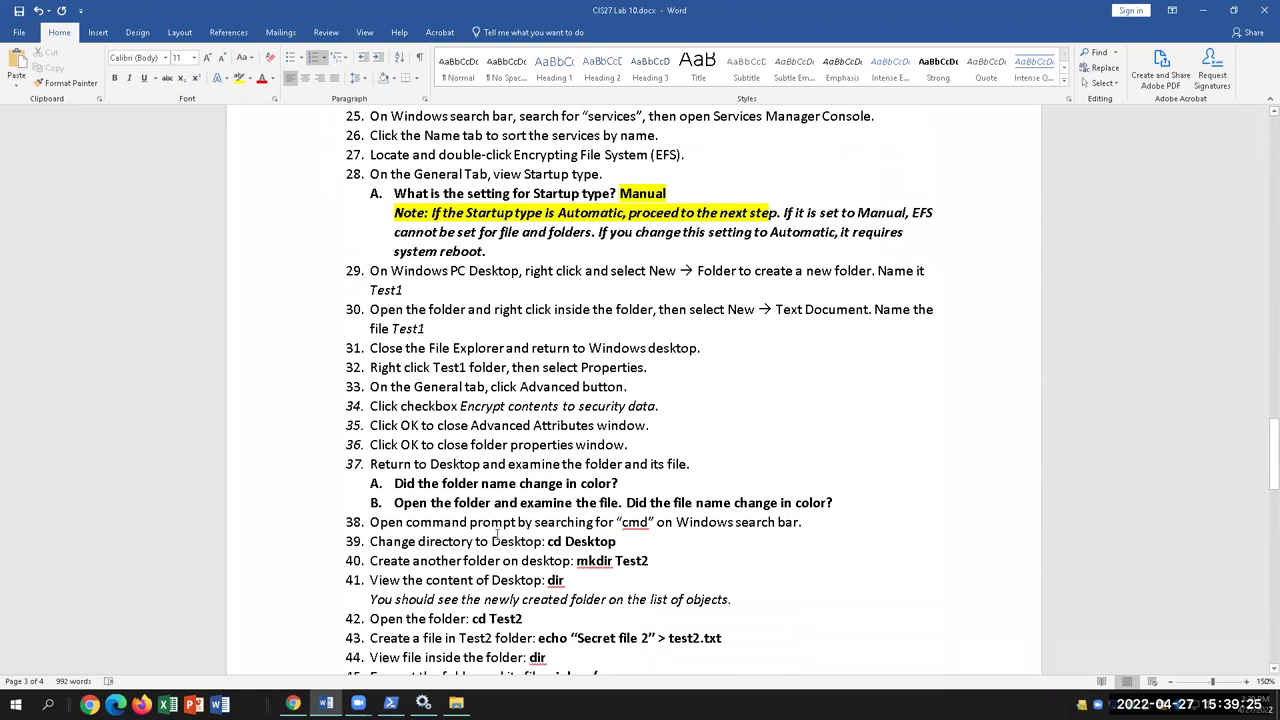
# - Shorten question A under instruction 37 to read "Did the folder name change?"
pyautogui.moveTo(645, 487); pyautogui.dragTo(482, 485)
pyautogui.click(607, 483)
pyautogui.press('BackSpace')
pyautogui.press('BackSpace')
pyautogui.press('BackSpace')
pyautogui.press('BackSpace')
pyautogui.press('BackSpace')
pyautogui.press('BackSpace')
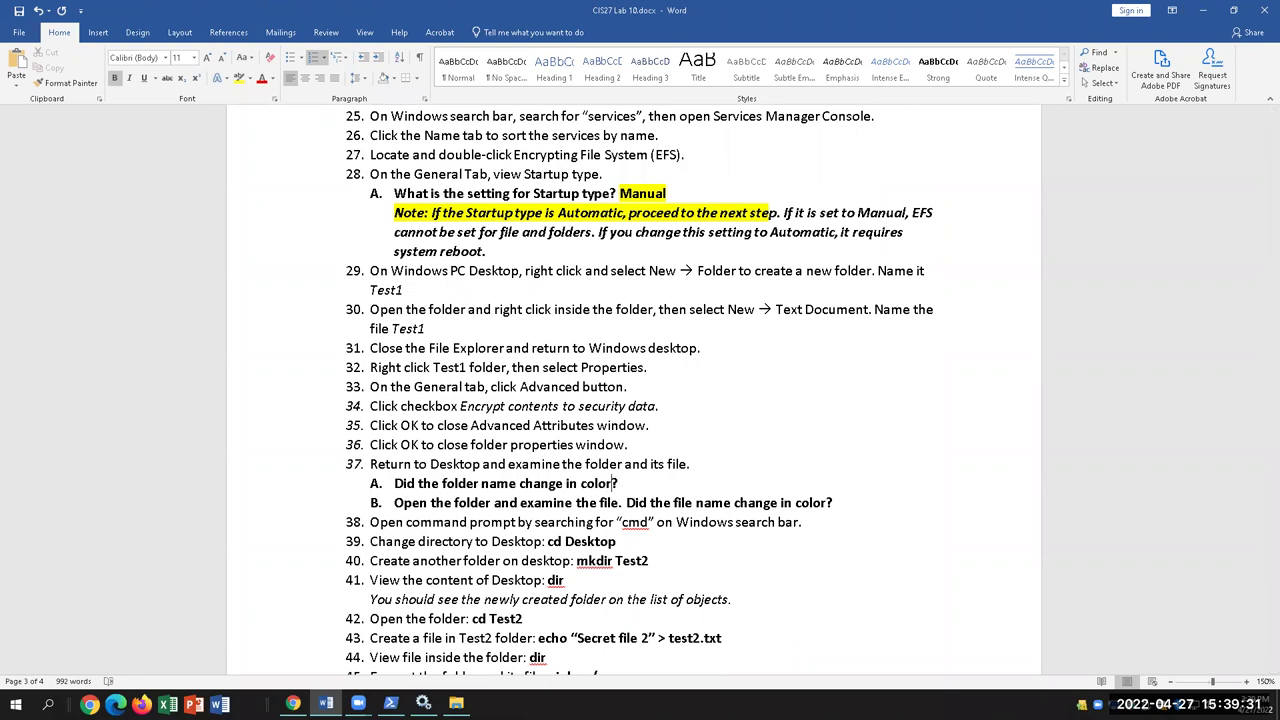
pyautogui.press('BackSpace')
pyautogui.press('BackSpace')
pyautogui.press('BackSpace')
# - Answer question 37A with "Yes, lock is put on folder name", and highlight the answer in yellow
pyautogui.write('Yes, ')
pyautogui.write('lock ap')
pyautogui.press('BackSpace')
pyautogui.press('BackSpace')
pyautogui.write('is put ')
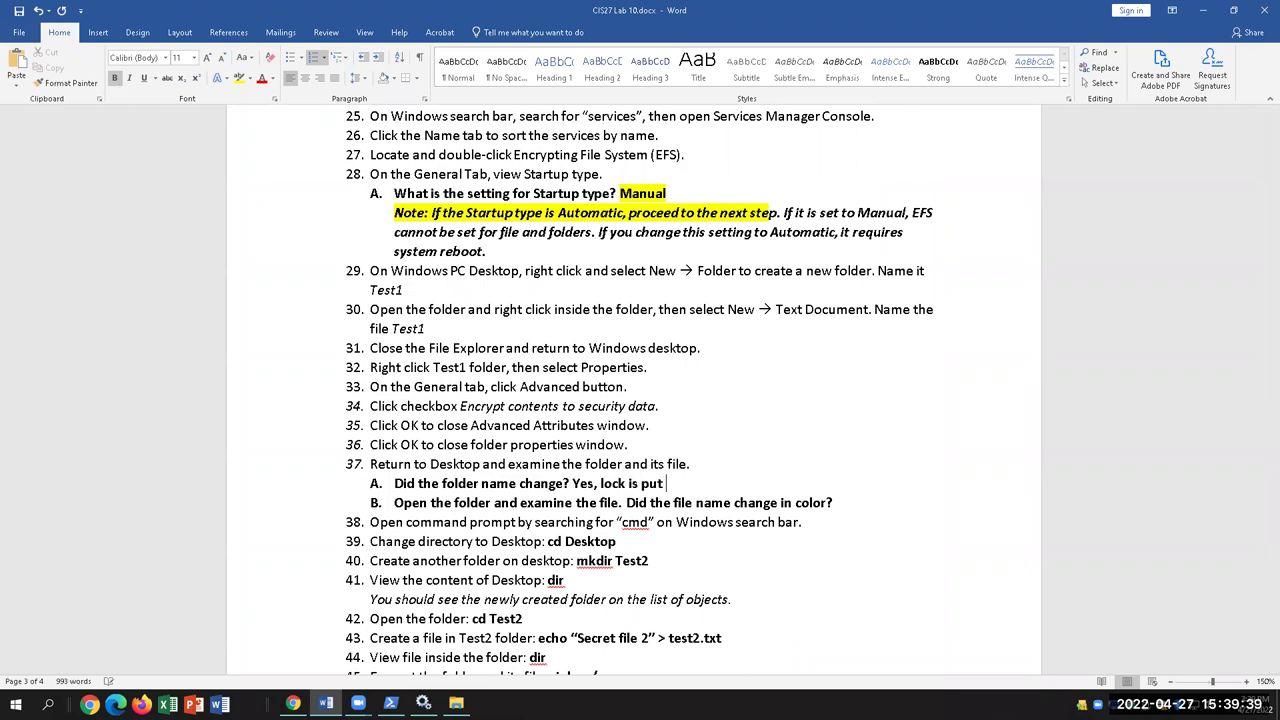
pyautogui.write('on folder name')
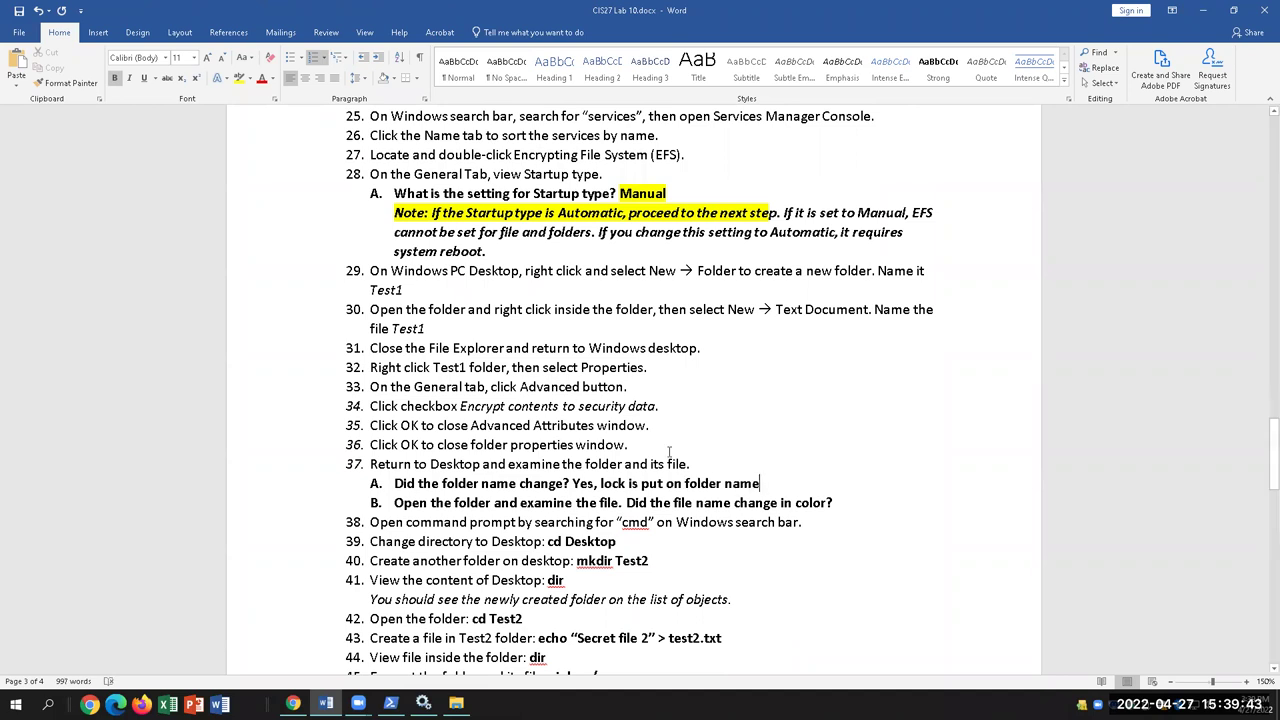
pyautogui.moveTo(761, 484); pyautogui.dragTo(573, 484)
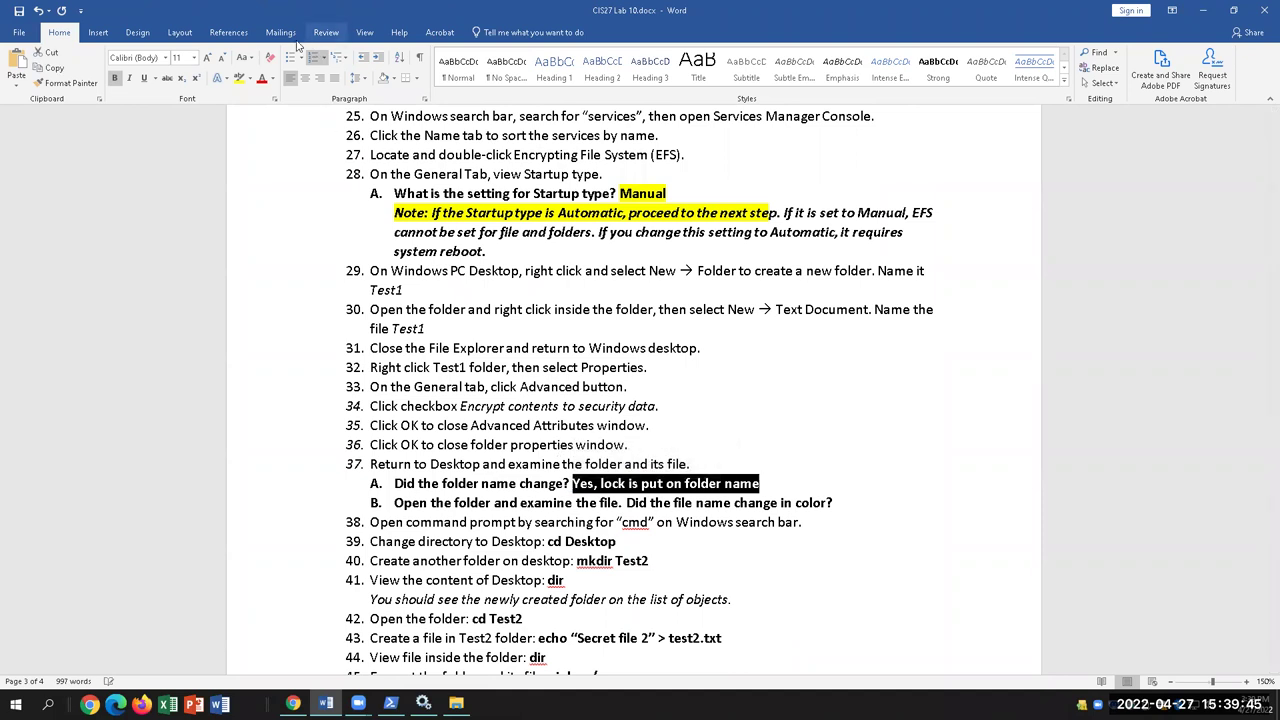
pyautogui.click(239, 78)
pyautogui.click(859, 629)
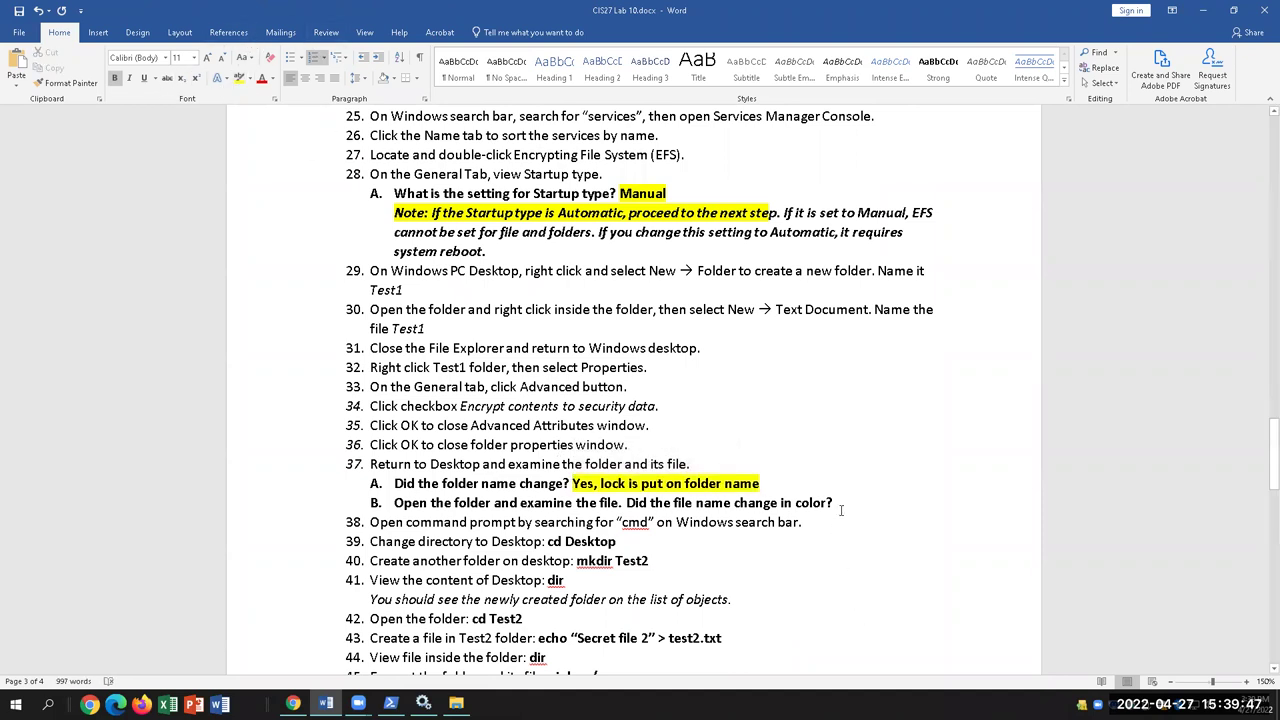
# - Reword the second sentence of question 37B to read "Did the file name change?"
pyautogui.moveTo(825, 503); pyautogui.dragTo(717, 507)
pyautogui.press('BackSpace')
pyautogui.write('change')
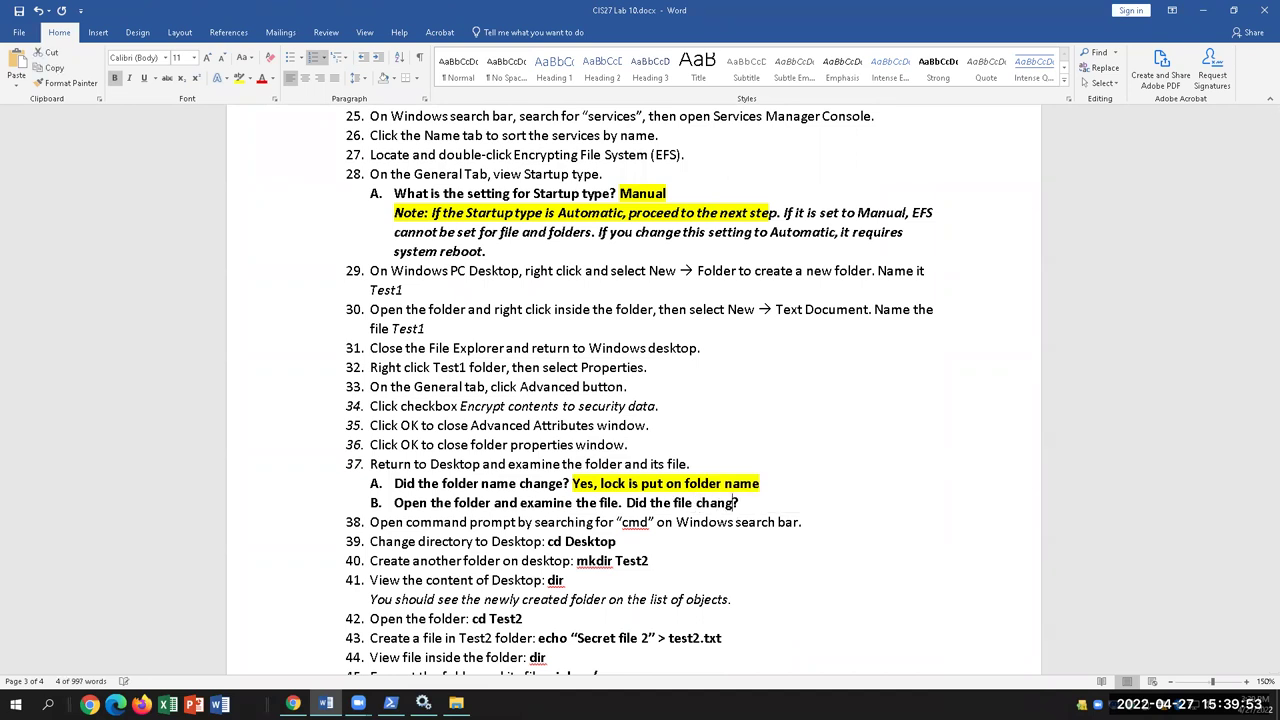
pyautogui.press('End')
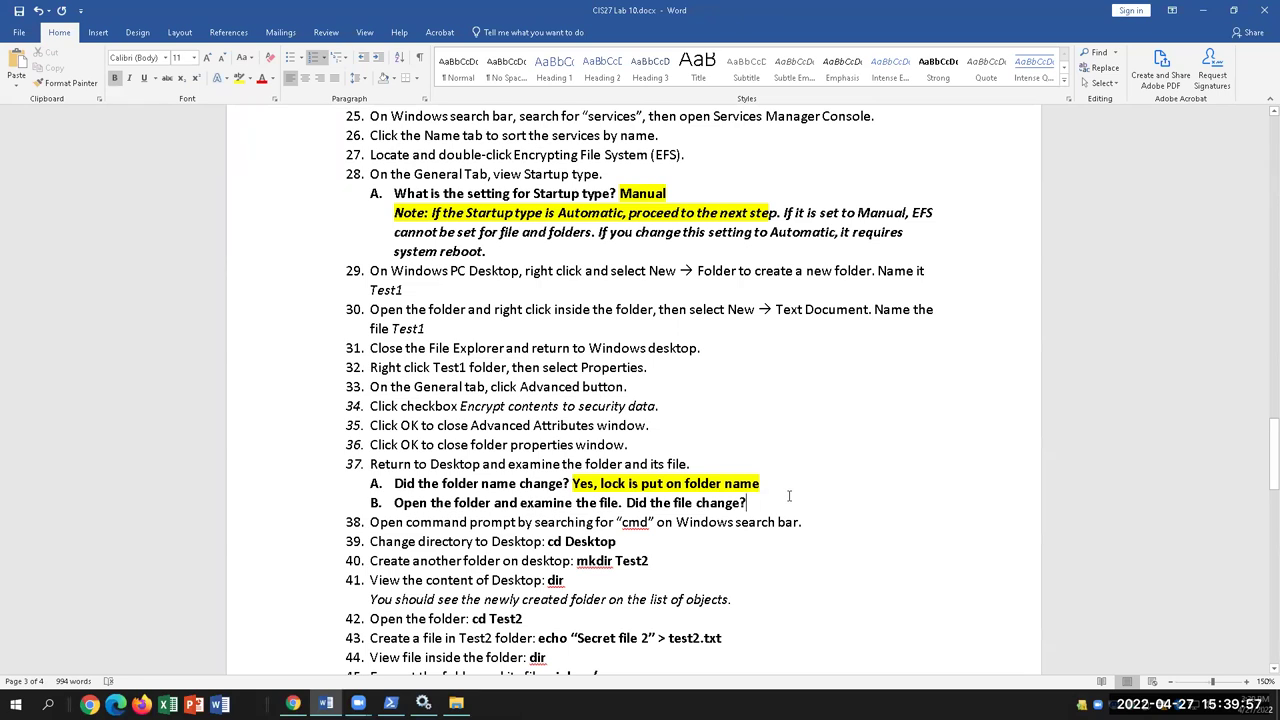
pyautogui.click(697, 503)
pyautogui.write('name')
# - Answer question 37B with "Lock is put on file name", and highlight the answer in yellow
pyautogui.click(821, 505)
pyautogui.write('pu')
pyautogui.press('BackSpace')
pyautogui.press('BackSpace')
pyautogui.write('Lock ')
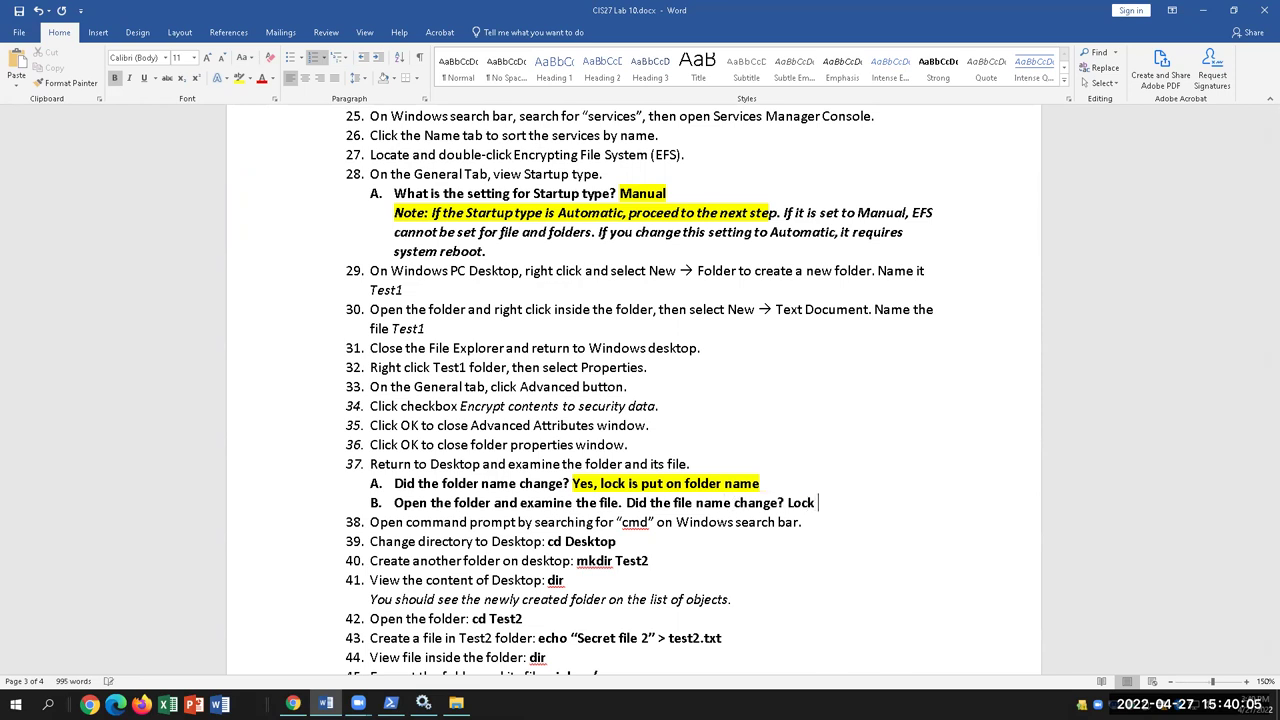
pyautogui.write('is a')
pyautogui.press('BackSpace')
pyautogui.write('put on file name')
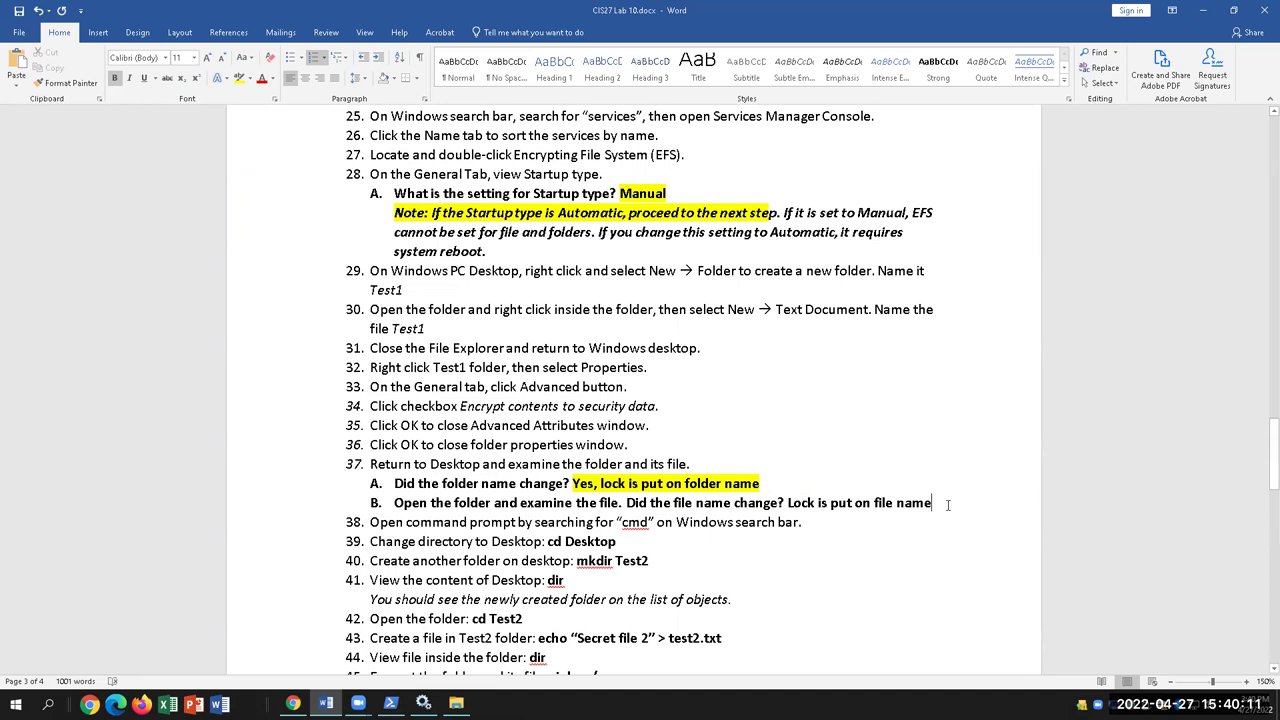
pyautogui.moveTo(933, 503); pyautogui.dragTo(801, 501)
pyautogui.click(239, 78)
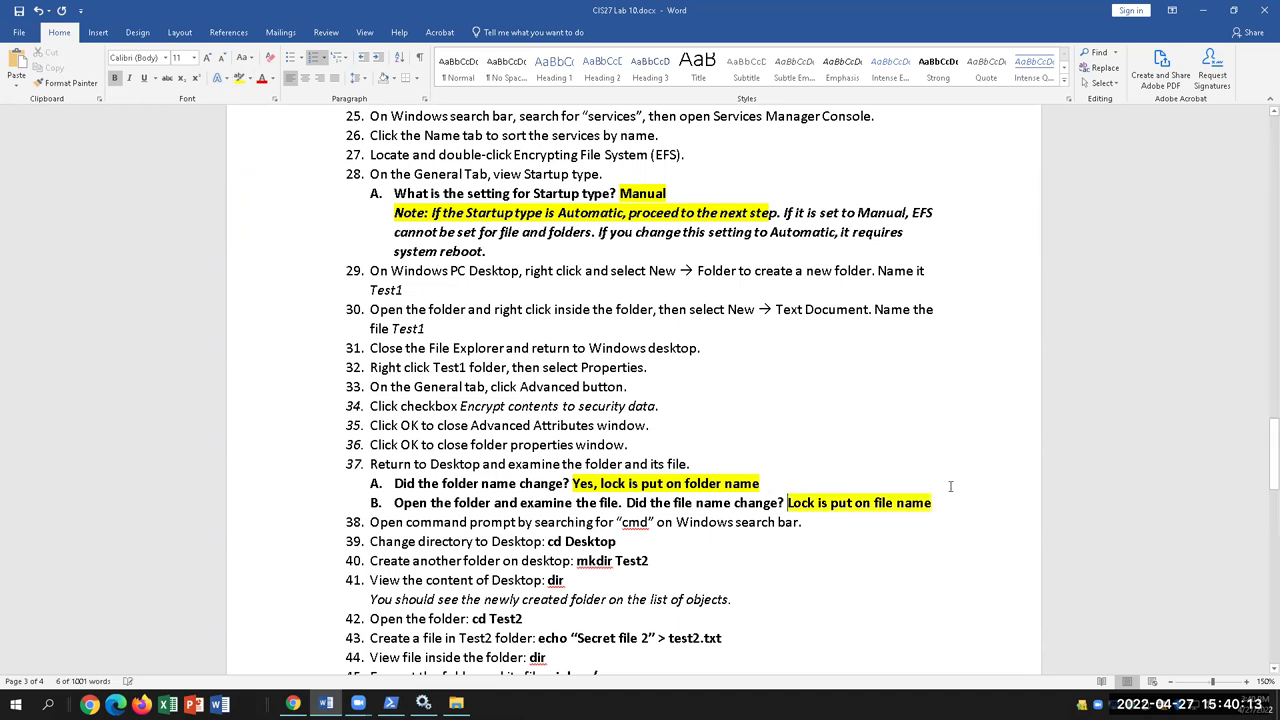
# - Switch to the open Test1 folder window in File Explorer
pyautogui.click(456, 703)
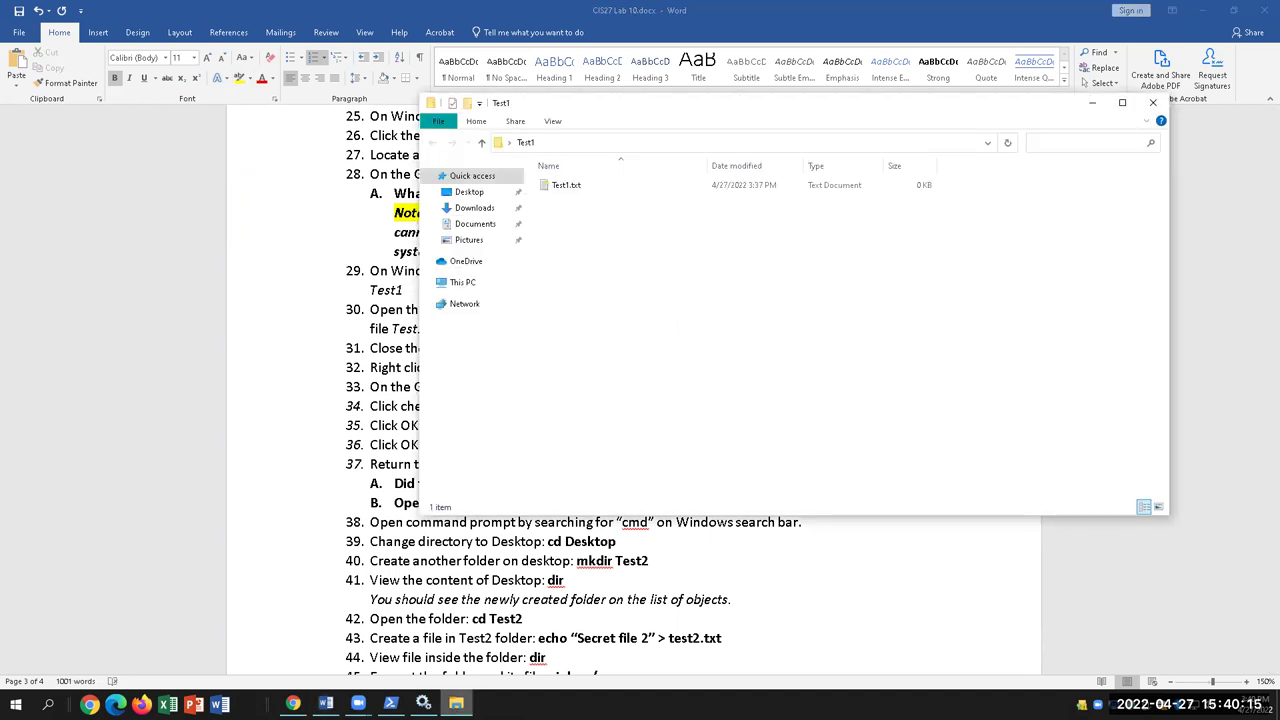